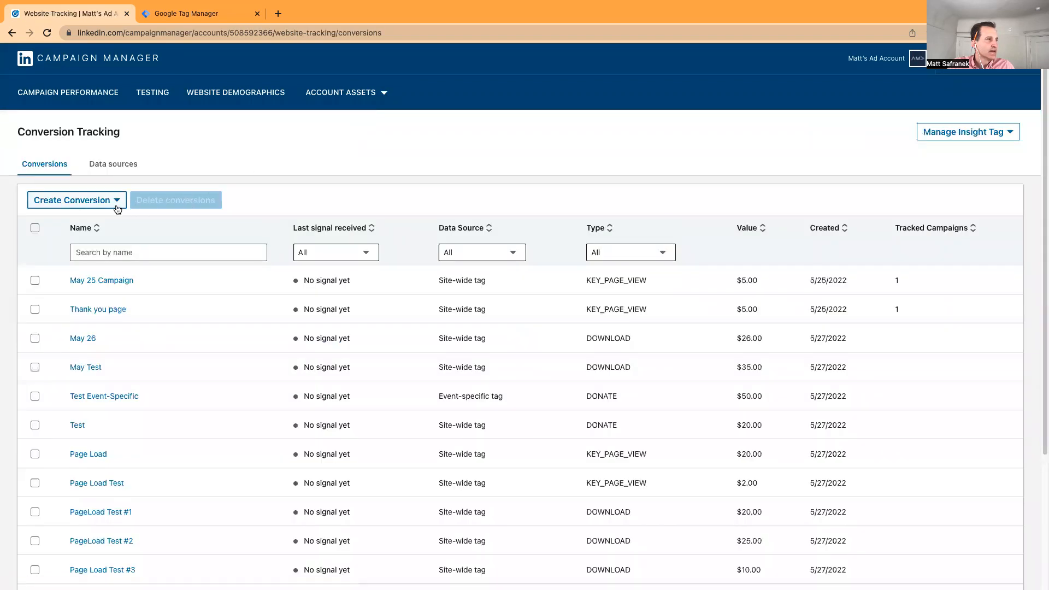
Start a new online conversion and name it "PLC #4".
click(113, 202)
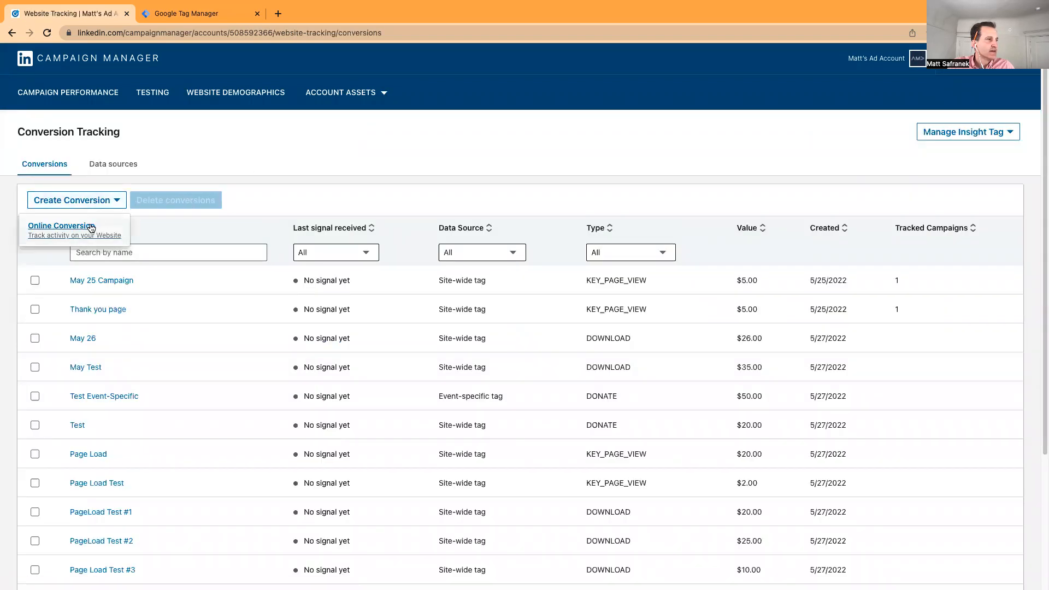
click(90, 227)
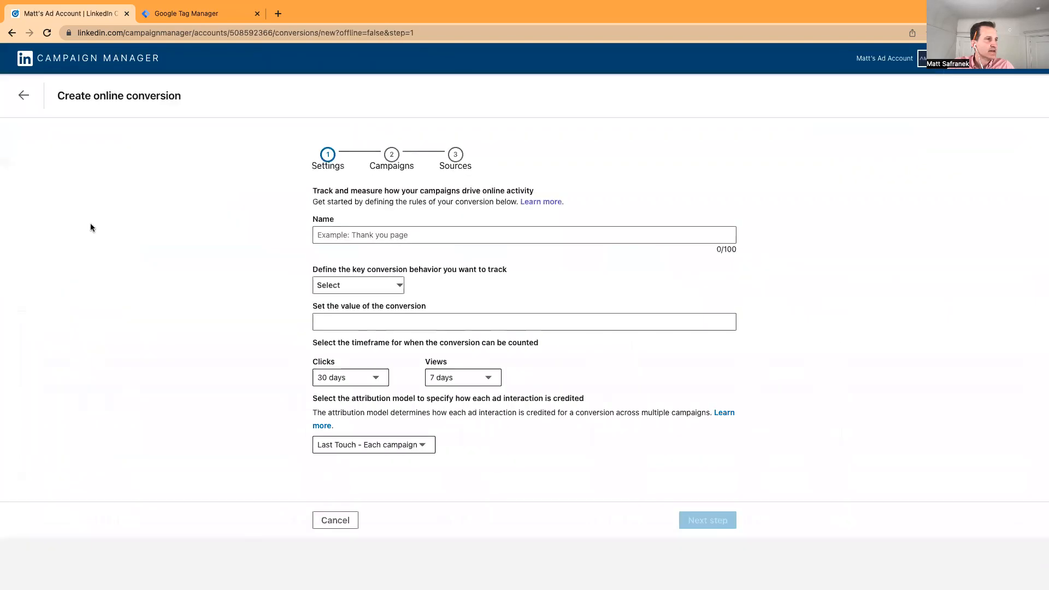
click(324, 237)
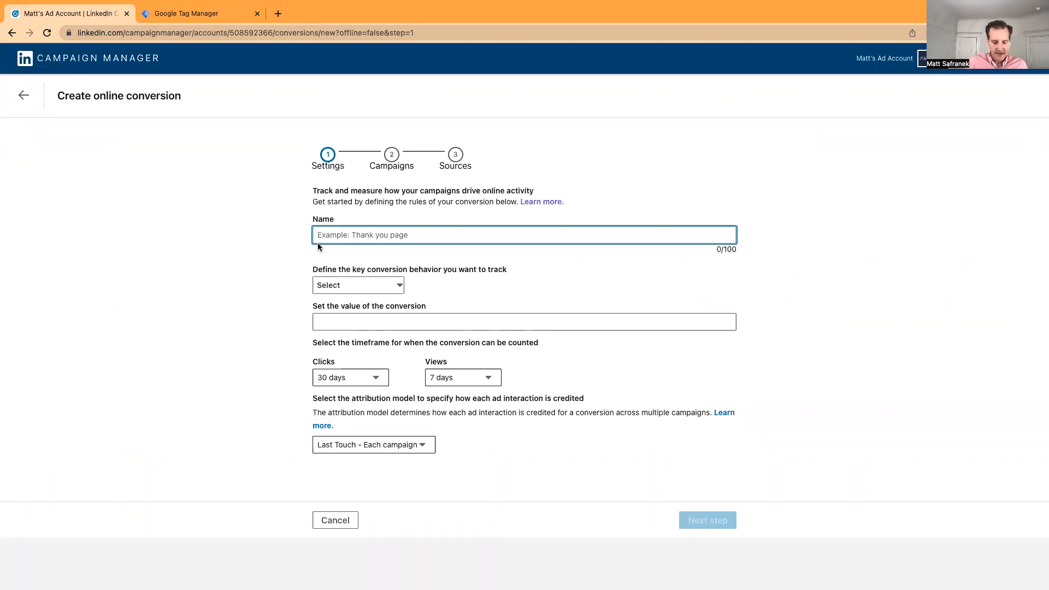
text(PLC #4)
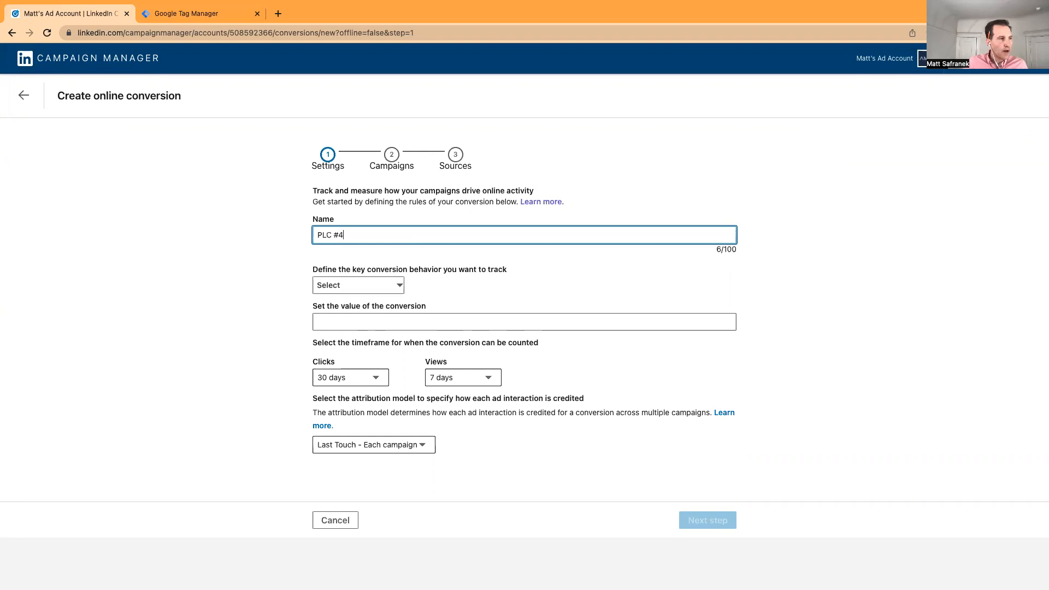
Set the conversion behavior to Install with a value of 20, keeping the default timeframes and attribution model, and continue to campaign selection.
click(397, 287)
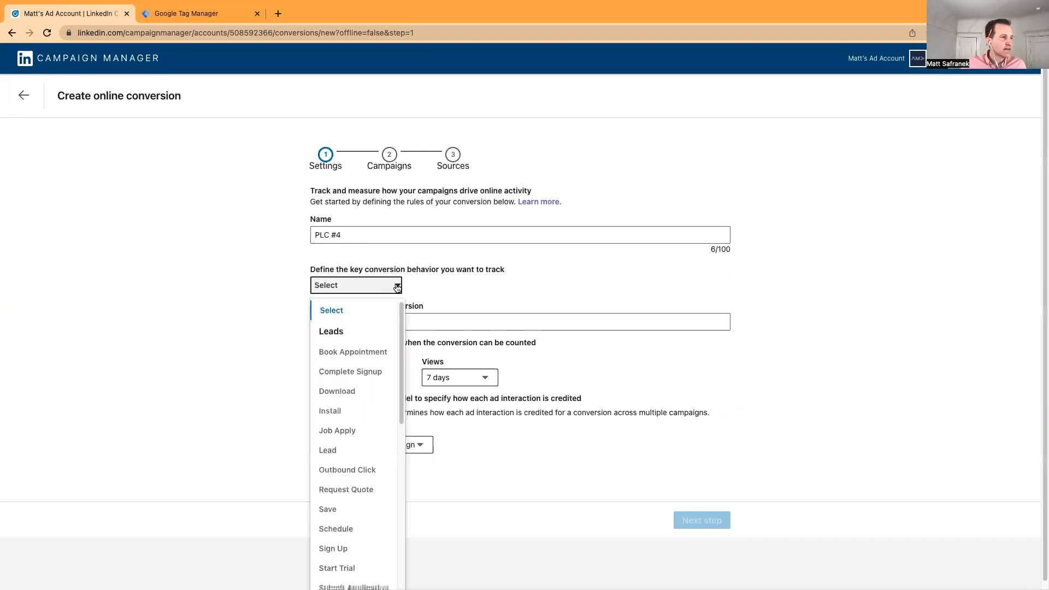
scroll(402, 385, down, 3)
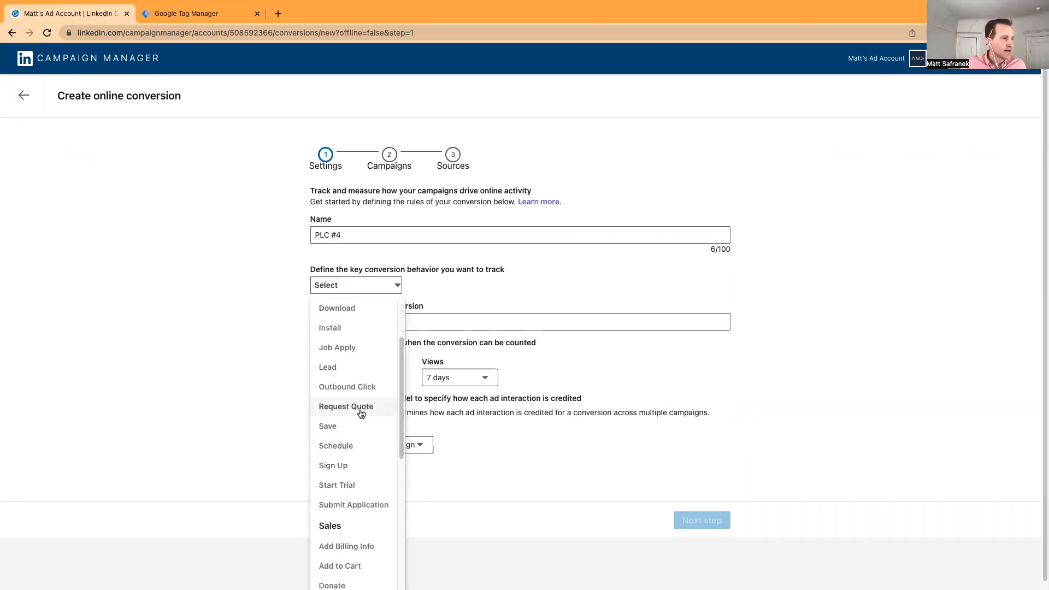
click(351, 328)
click(355, 325)
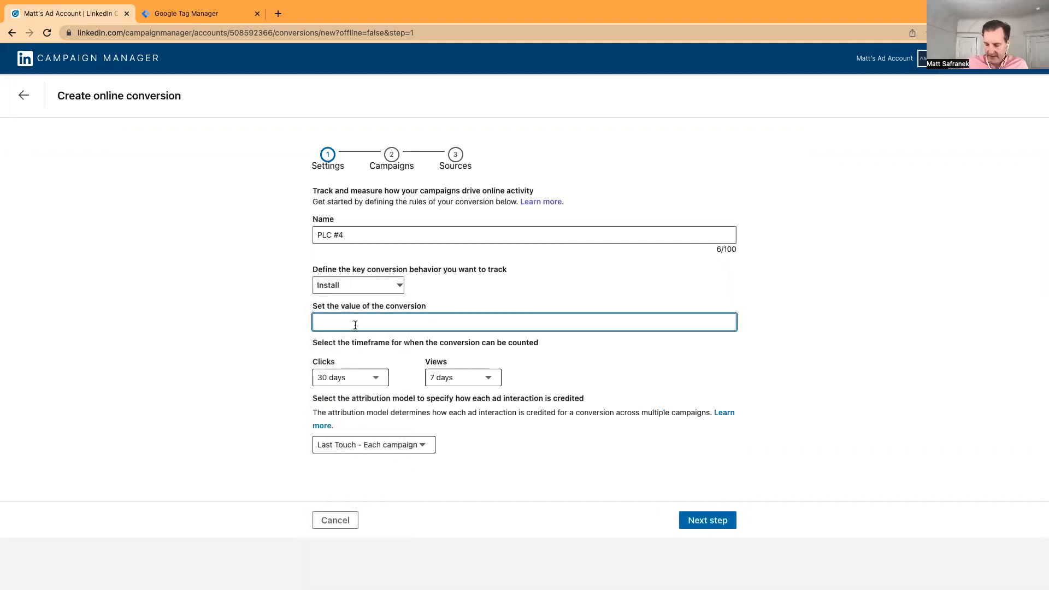
text(20)
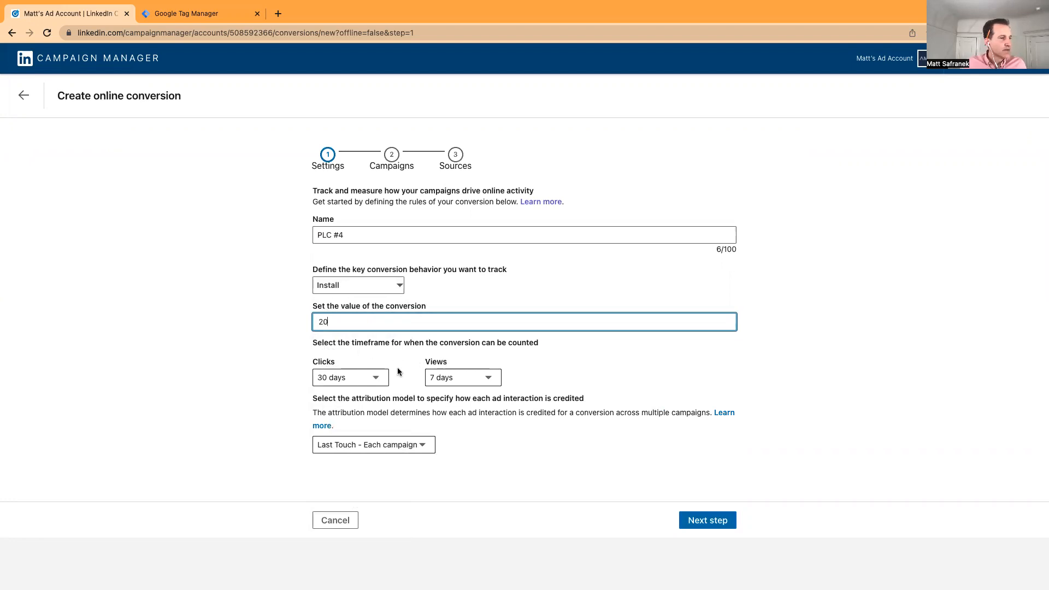
click(700, 526)
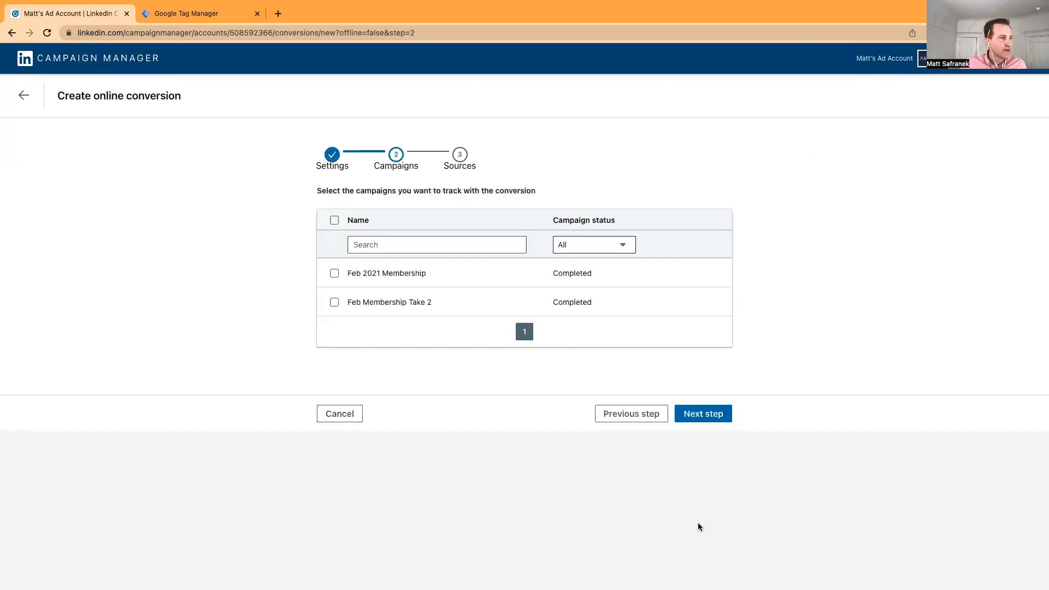
Proceed without selecting any campaigns, choose the tag manager method as the source, and copy the partner ID (Insight Tag ID).
click(692, 416)
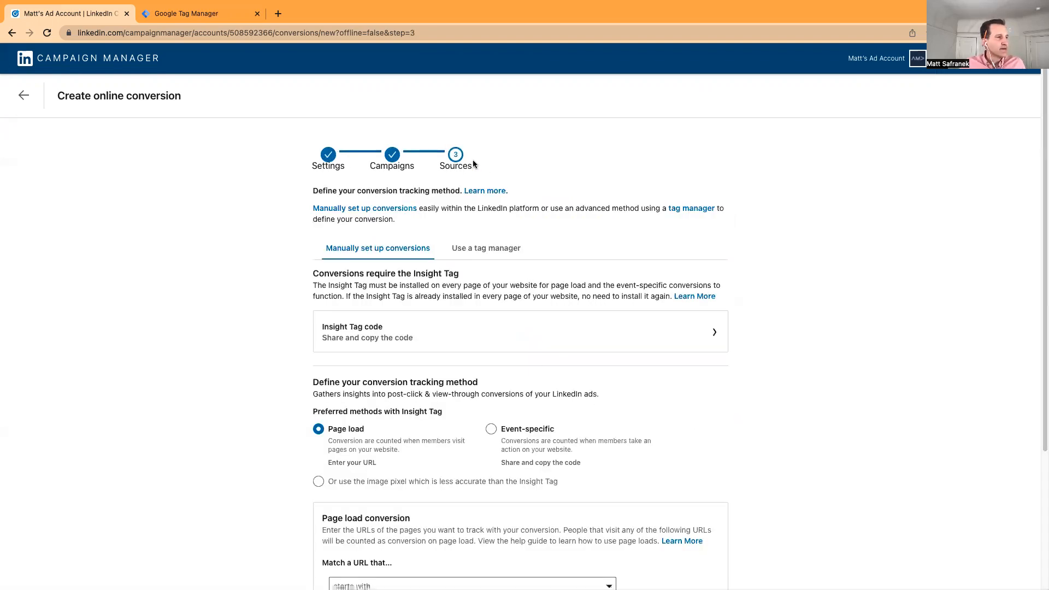
click(491, 253)
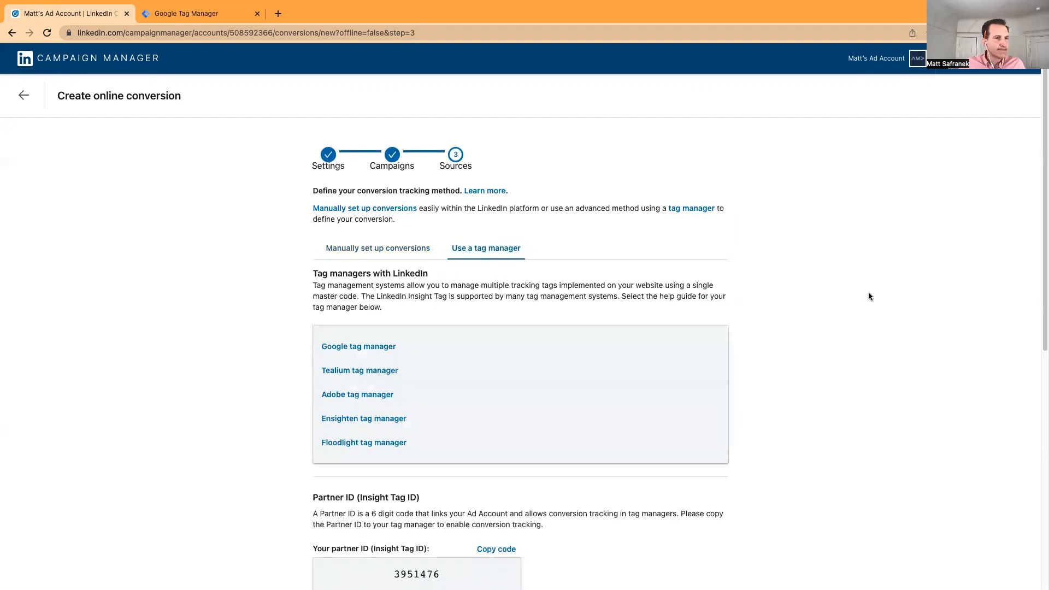
scroll(1042, 276, down, 7)
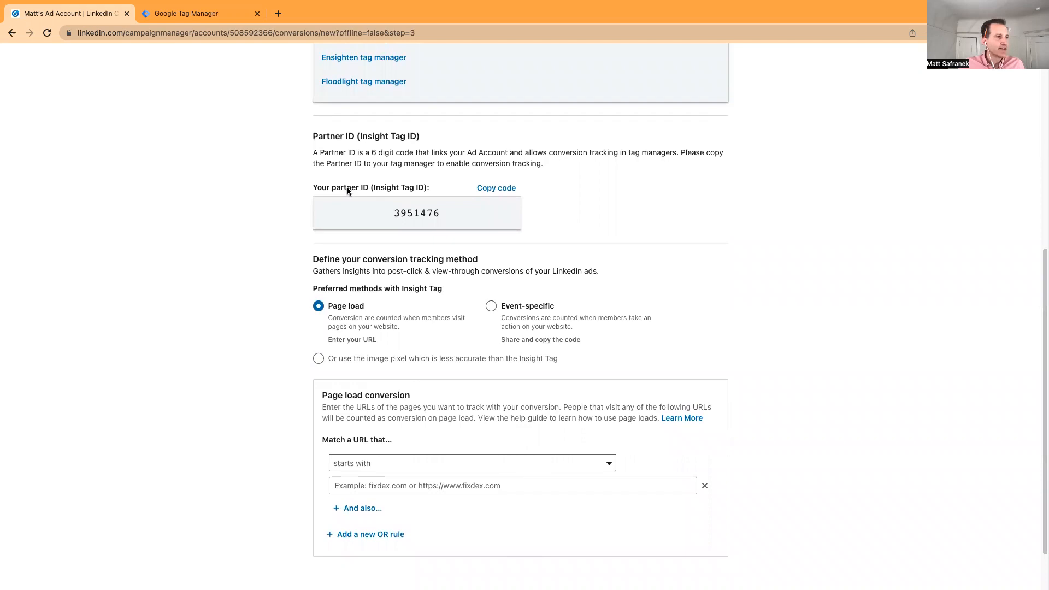
click(484, 188)
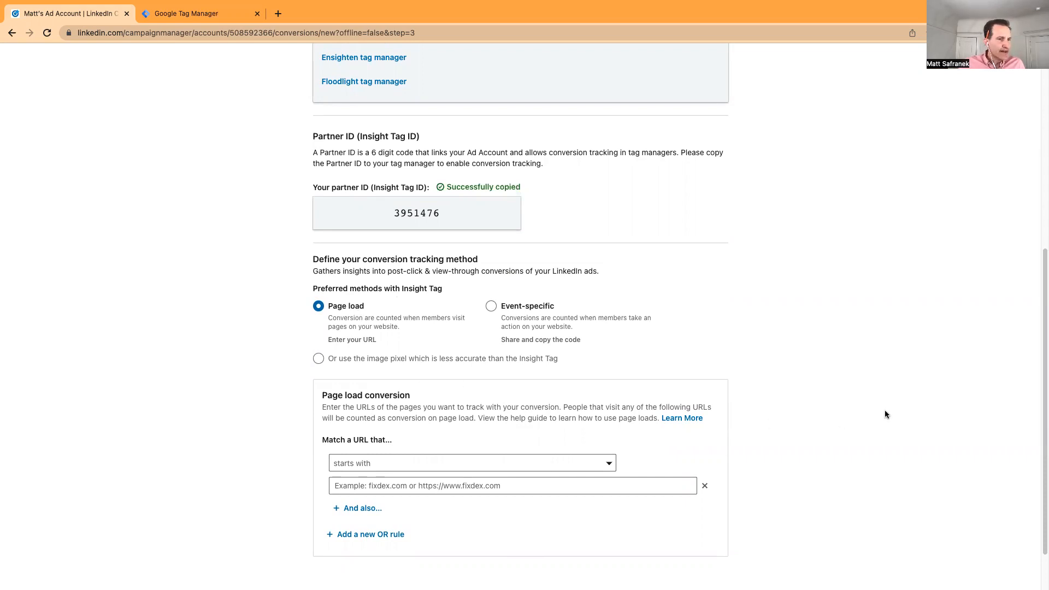
Add a page load rule matching URLs that start with abc.com and create the conversion.
scroll(1027, 326, down, 2)
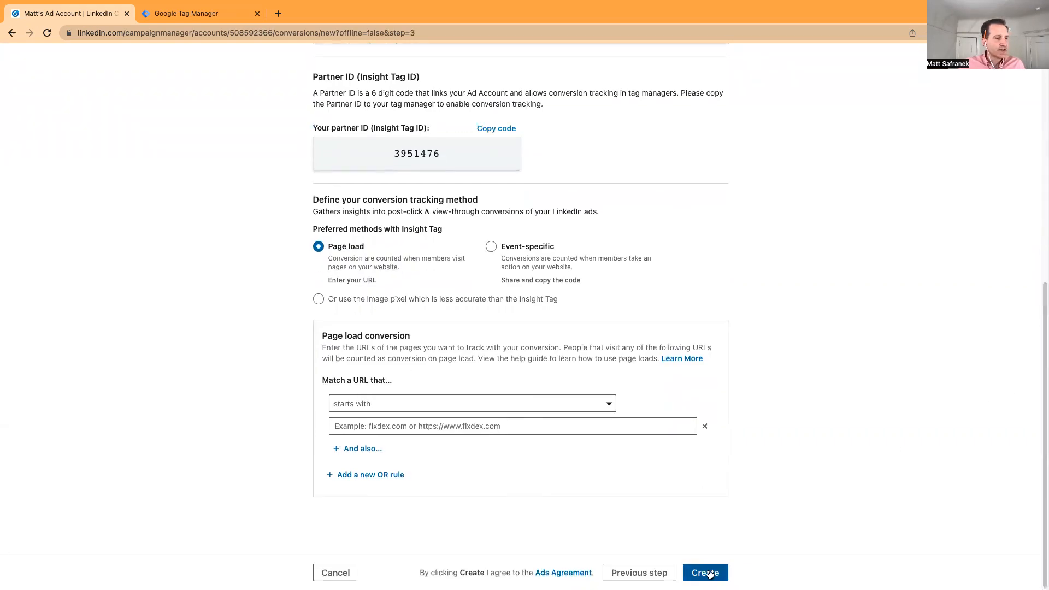
click(404, 426)
click(405, 427)
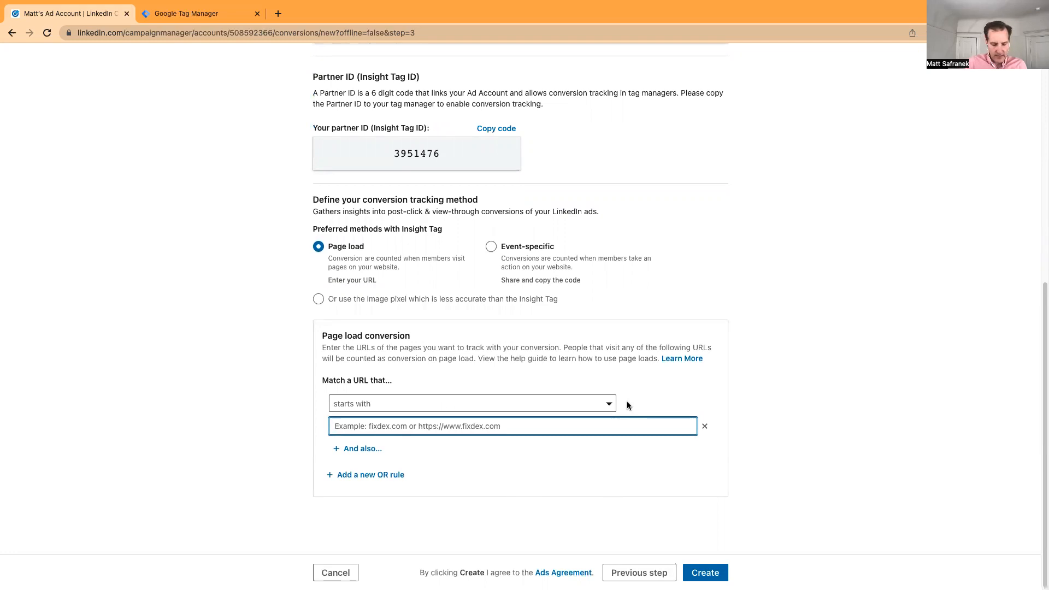
text(abc.com)
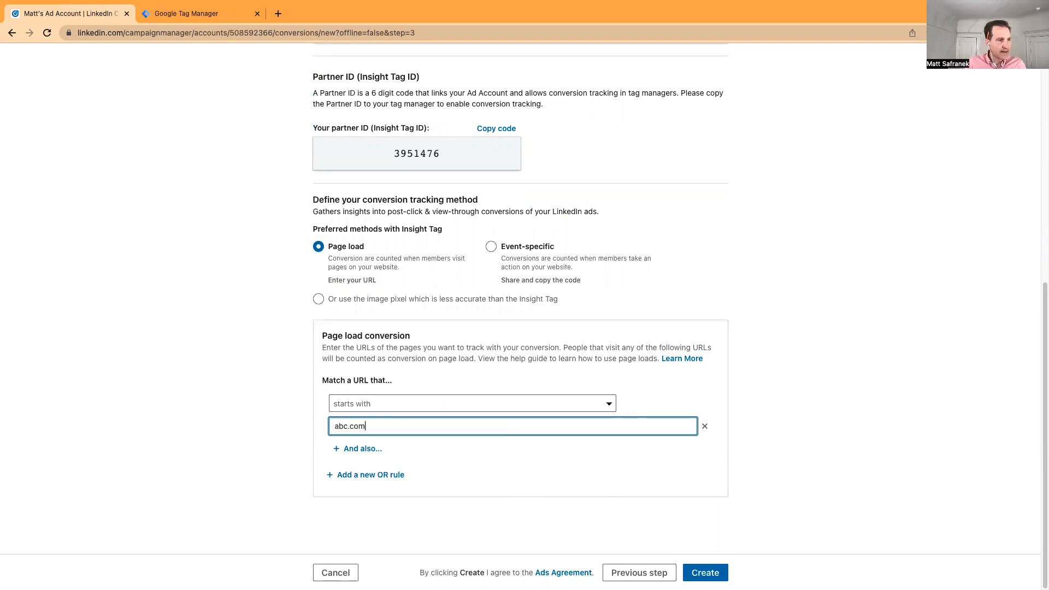
click(705, 572)
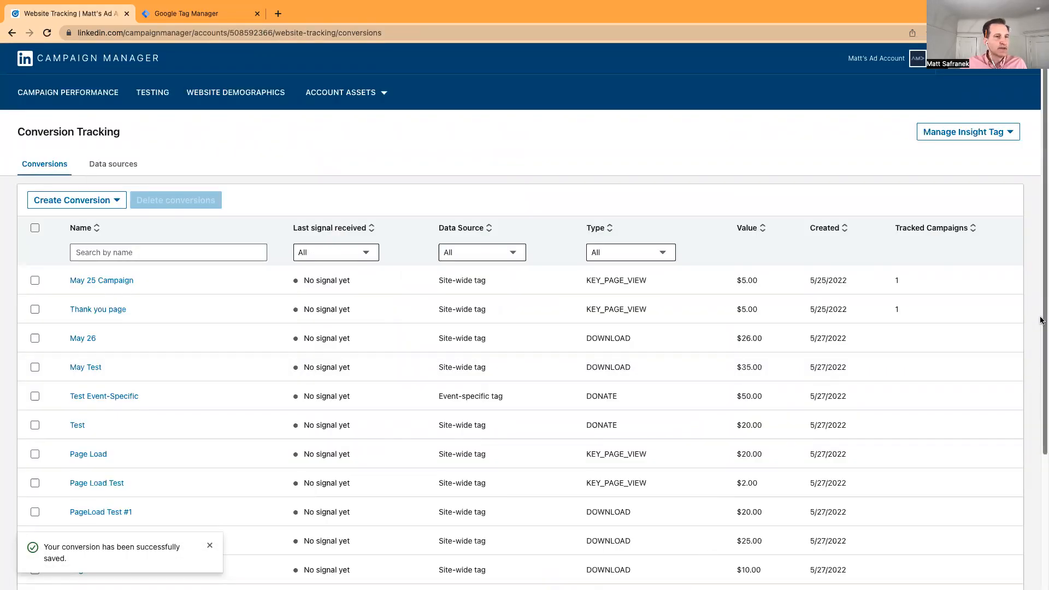
Go to the second page of the conversions list to find the new conversion and dismiss the saved notification.
scroll(1042, 320, down, 5)
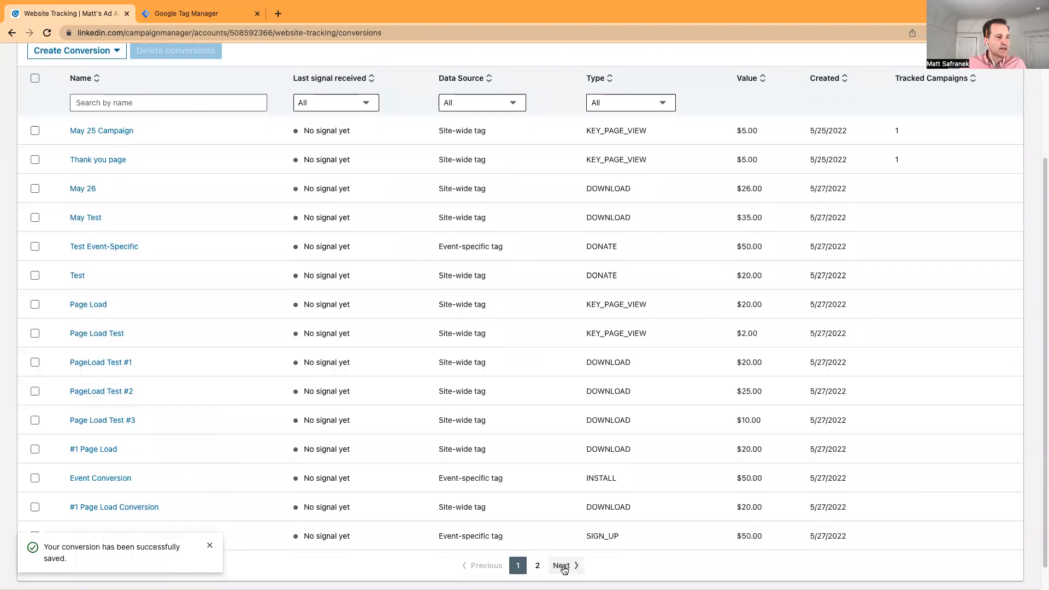
click(563, 565)
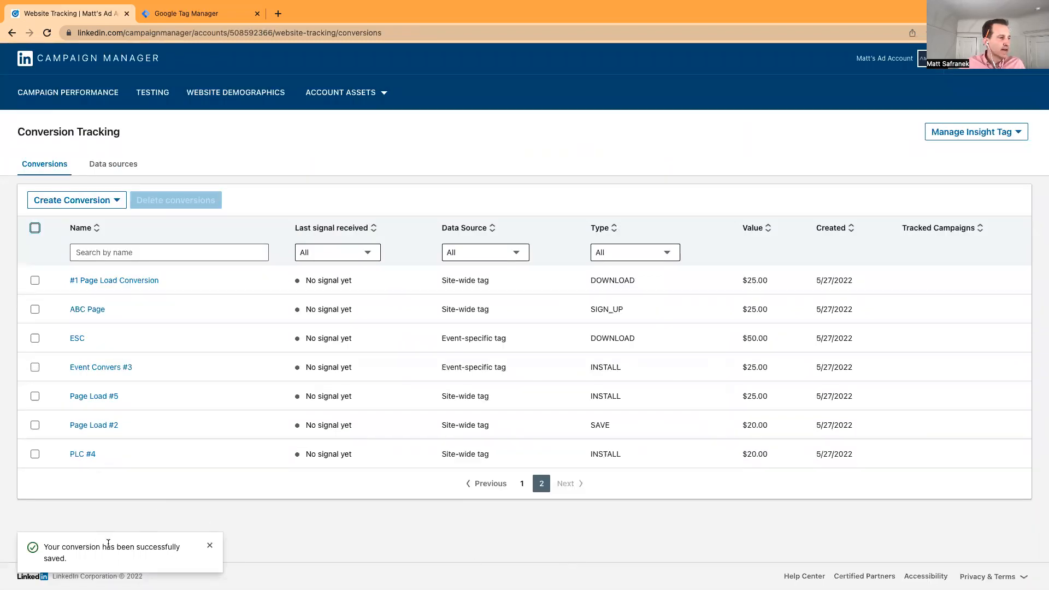
click(210, 545)
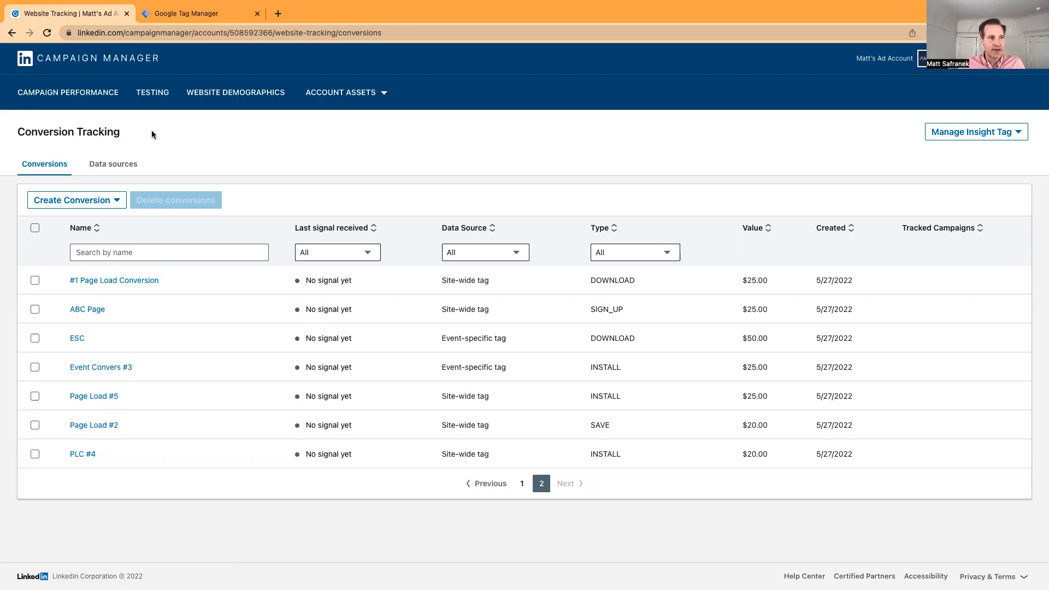
Reopen the PLC #4 conversion, copy the partner ID from its tag manager source settings, and review its page load rule.
click(83, 454)
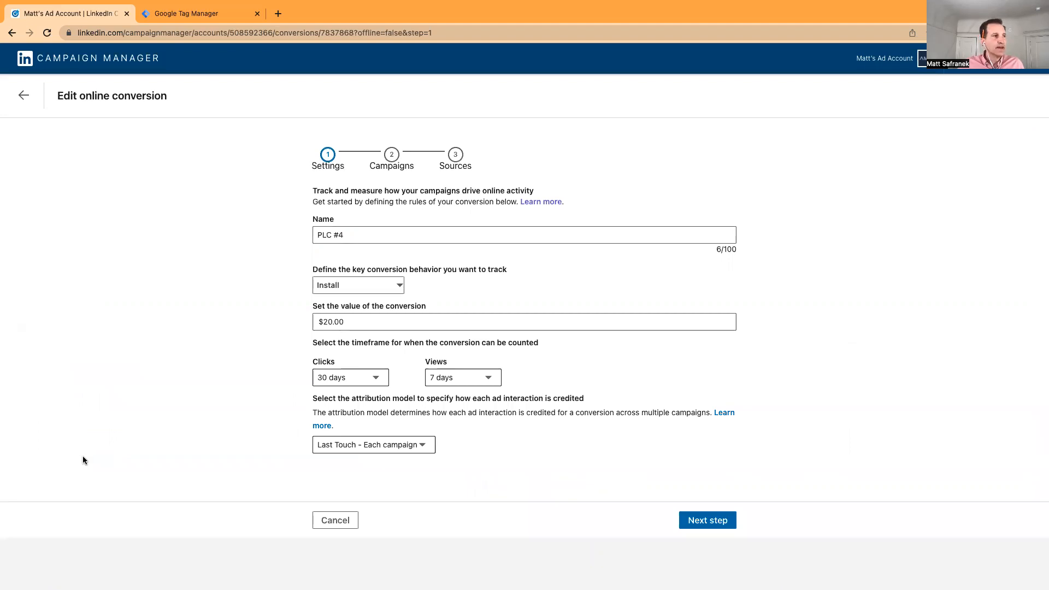
click(708, 523)
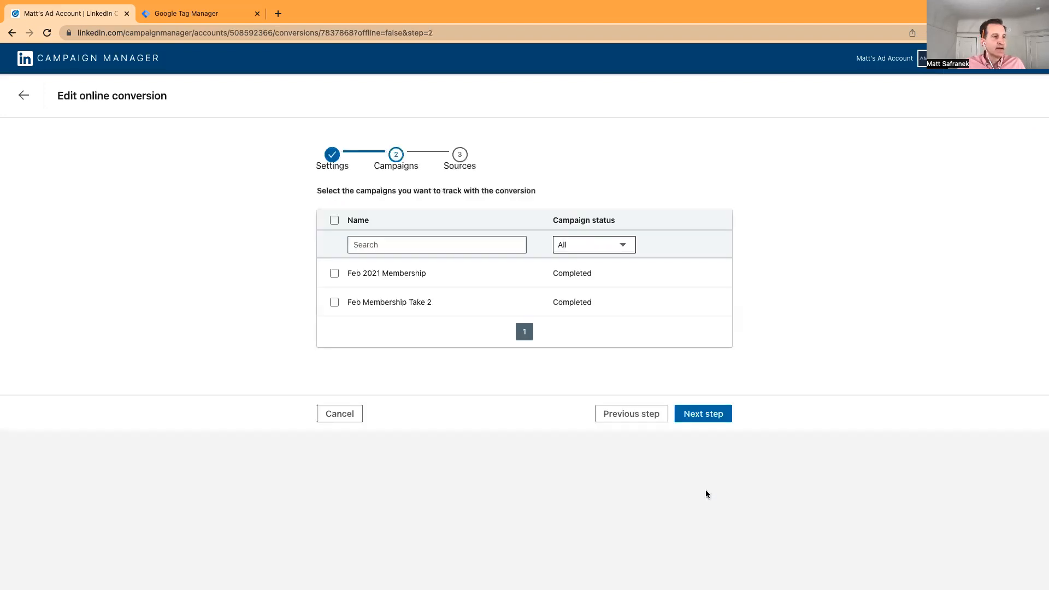
click(702, 416)
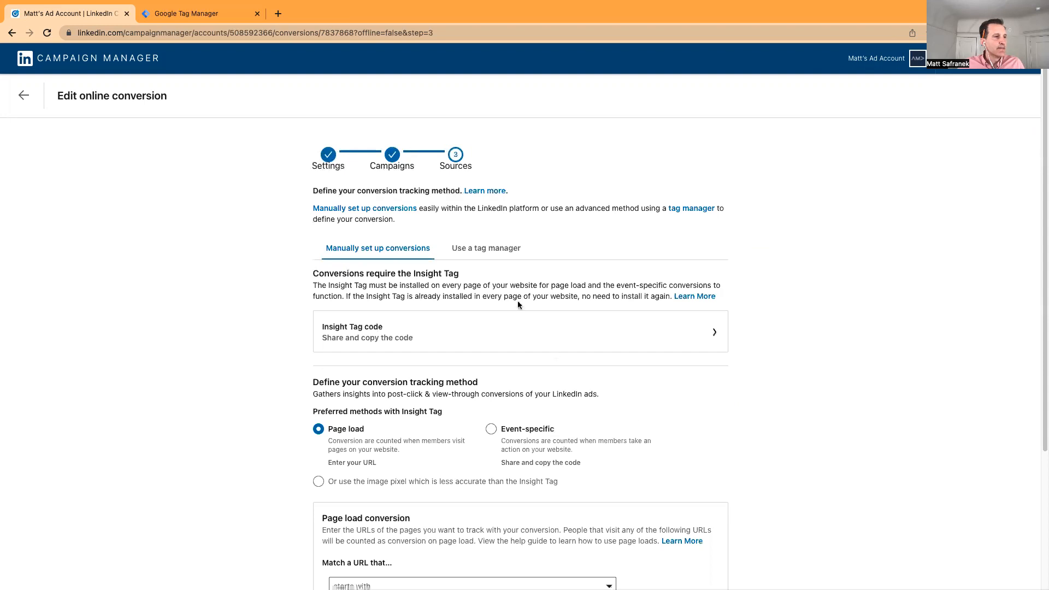
click(488, 249)
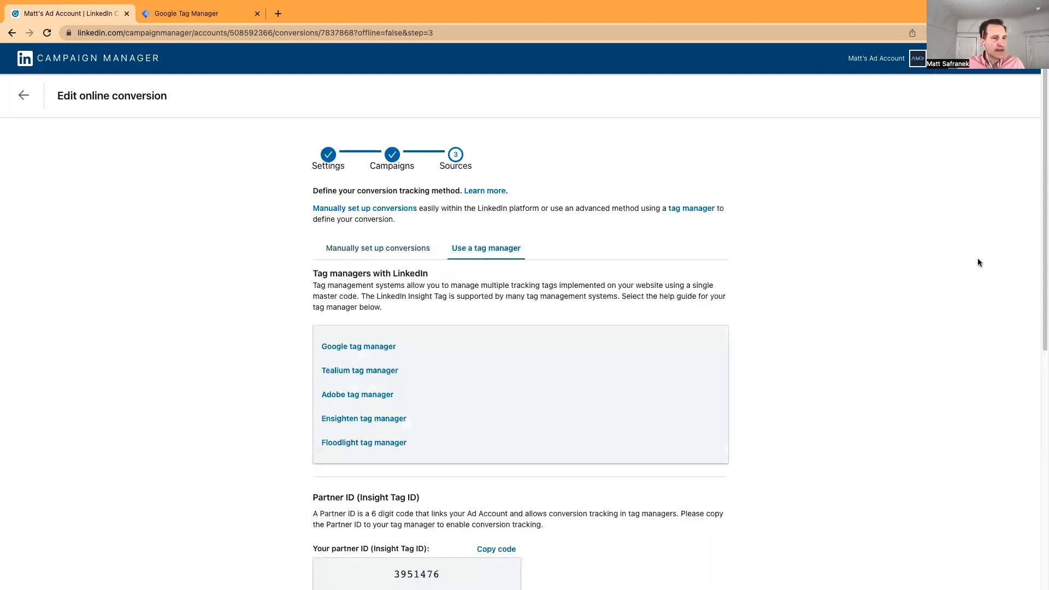
scroll(1042, 244, down, 5)
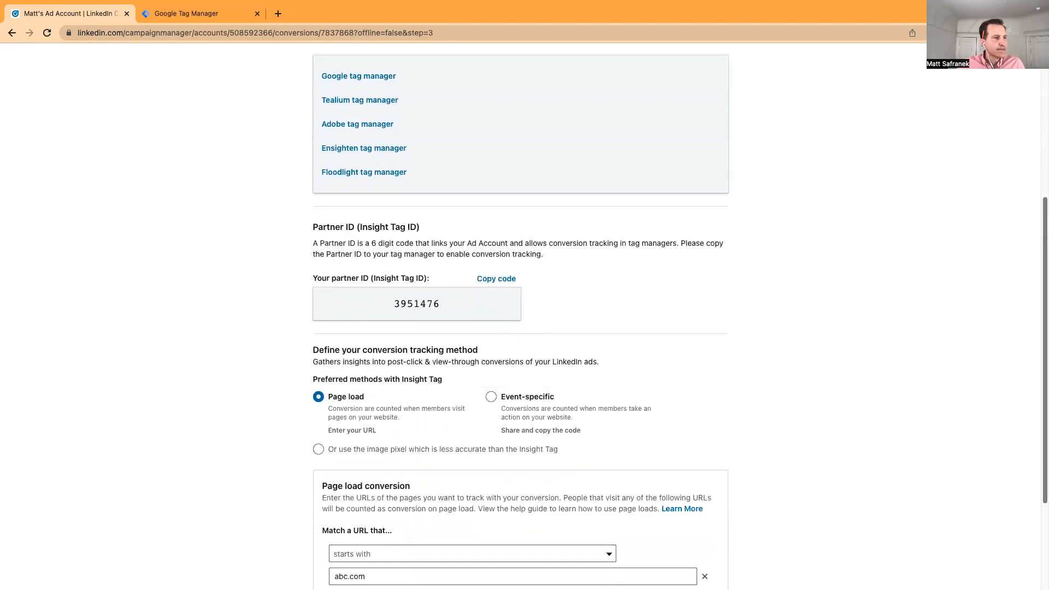
click(488, 280)
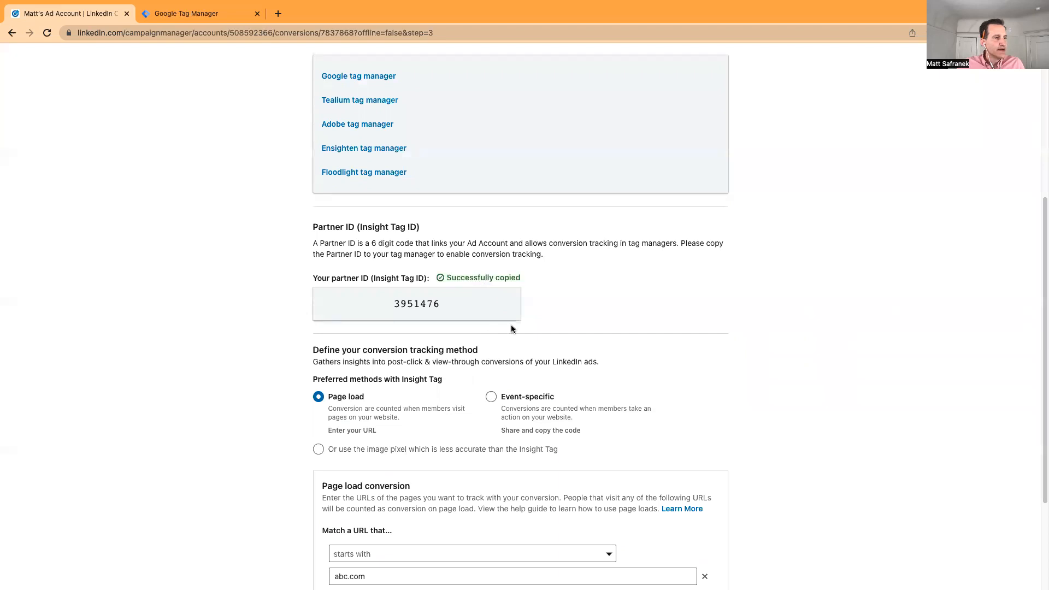
scroll(1042, 333, down, 2)
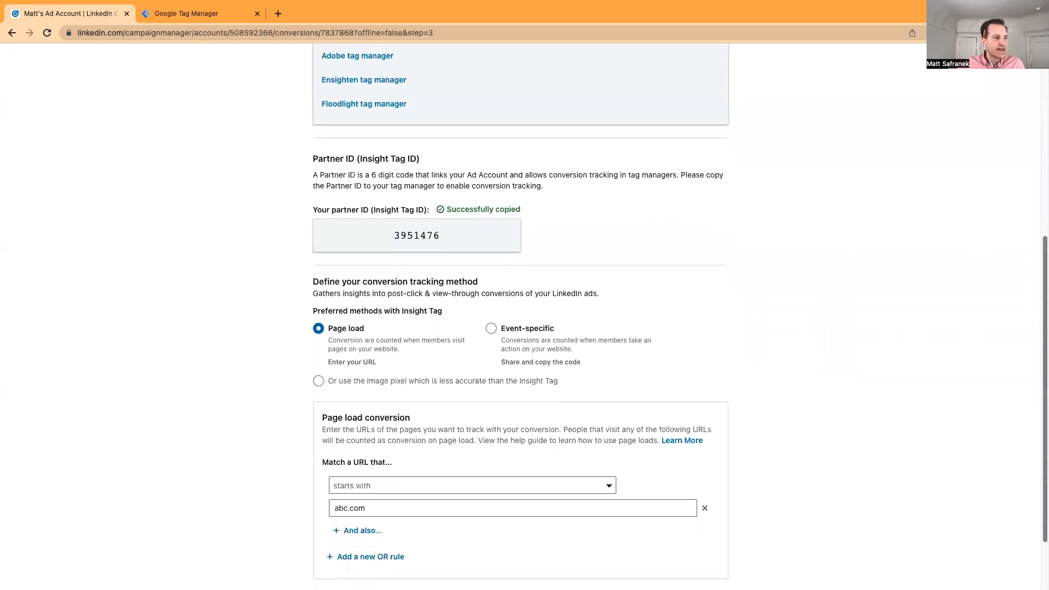
scroll(762, 558, down, 2)
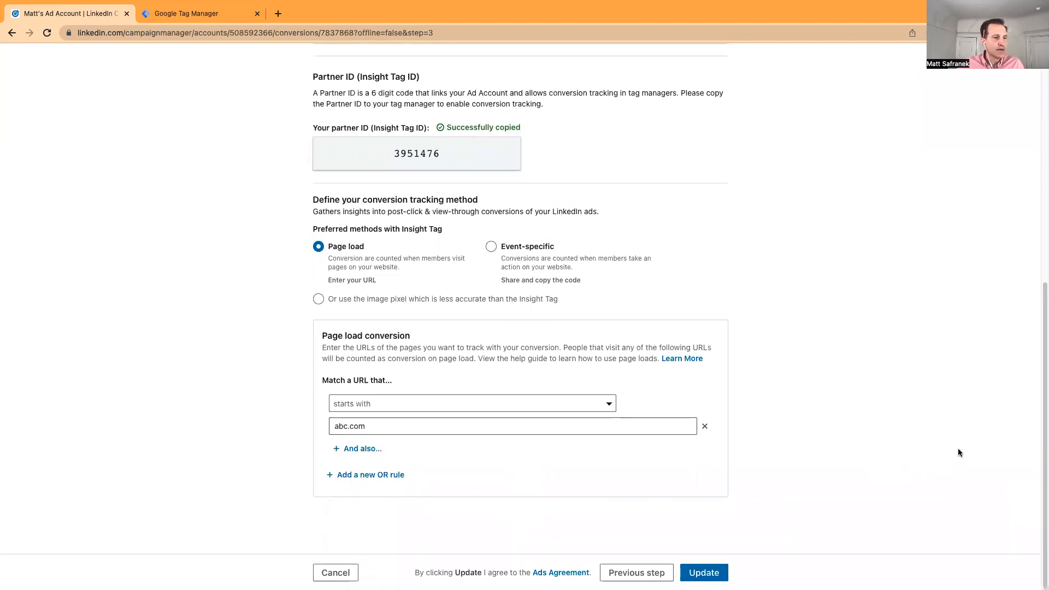
scroll(1034, 354, up, 1)
scroll(991, 171, up, 8)
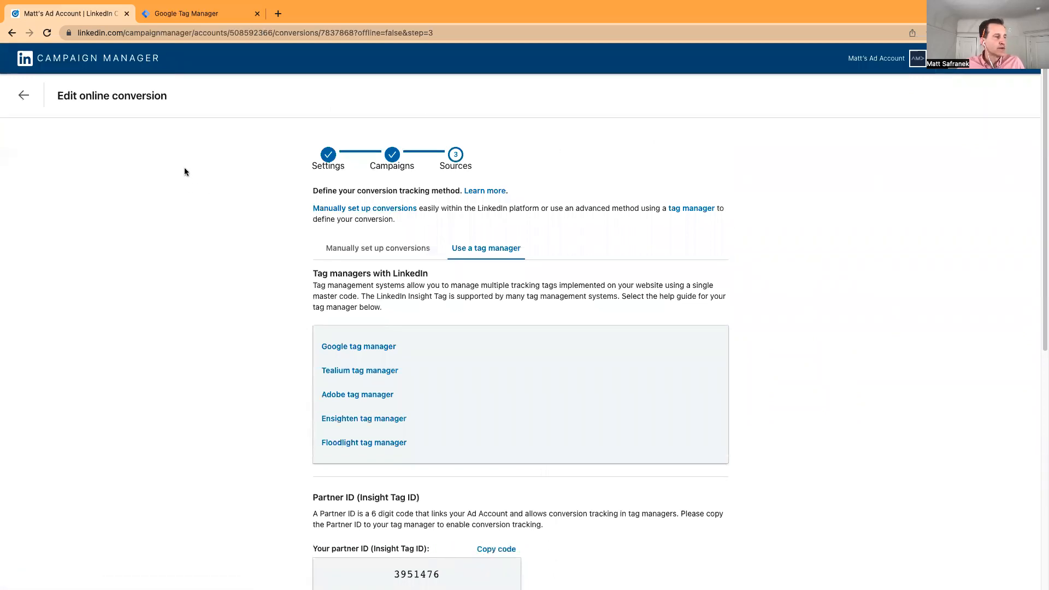
Switch to Google Tag Manager and open the mywebsite.com container under 4 - Test Account from the accounts list.
click(197, 20)
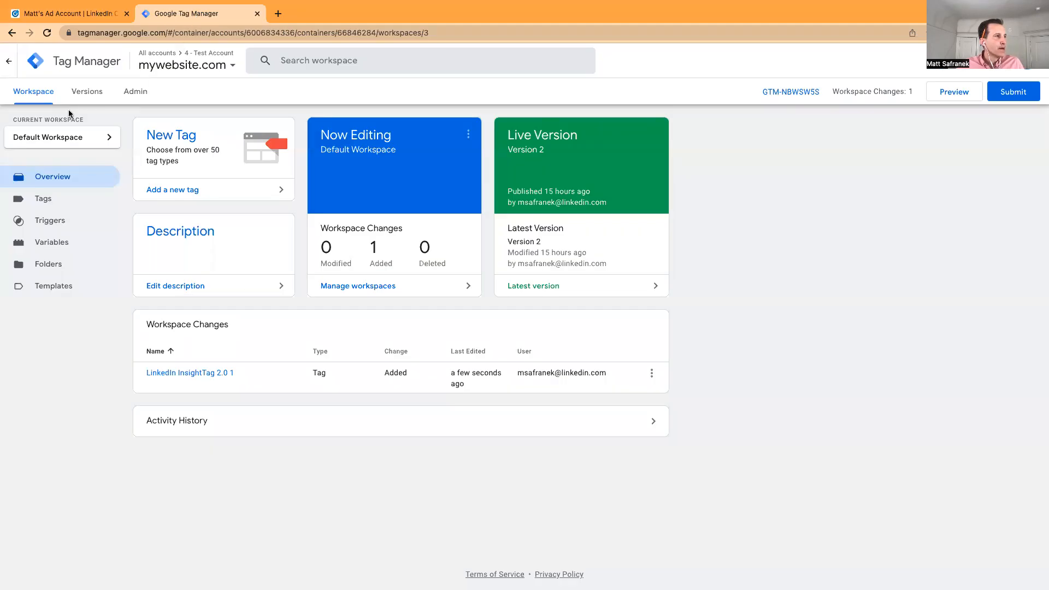
click(8, 62)
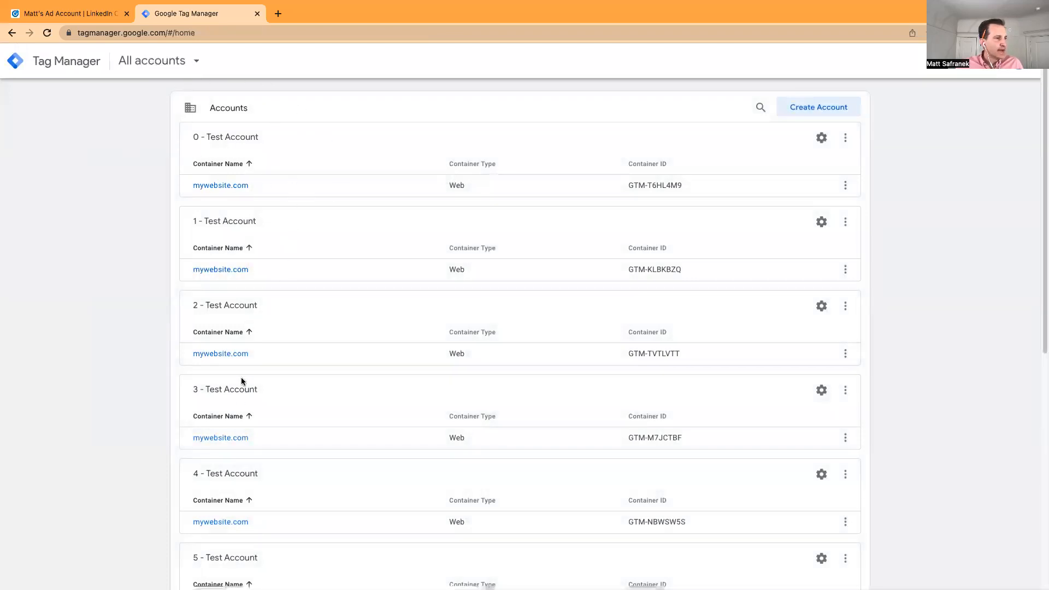
click(226, 522)
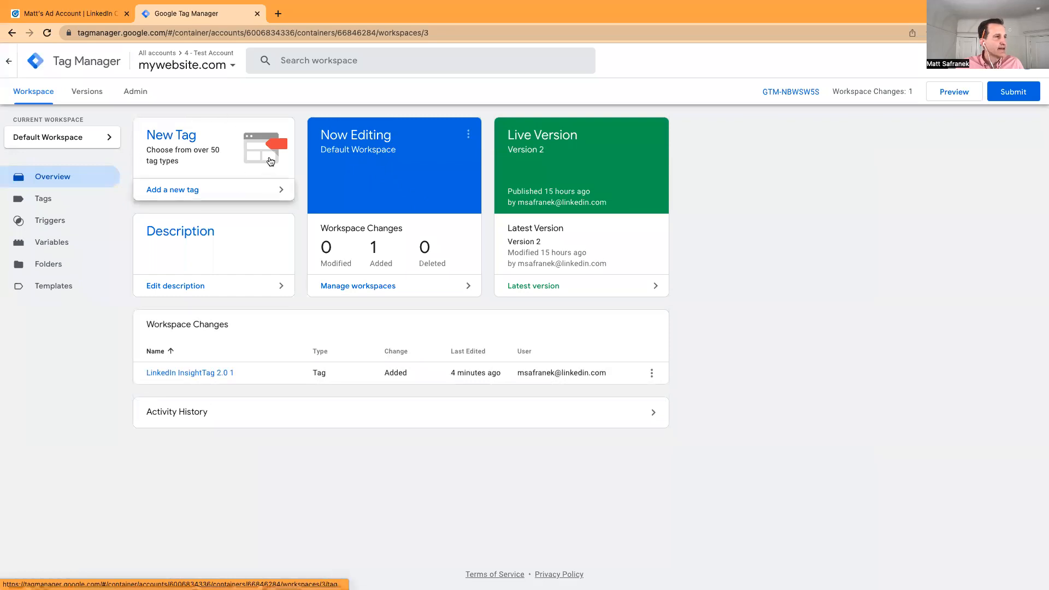
Add a new tag using the LinkedIn InsightTag 2.0 template, searching the Community Template Gallery for linkedin.
click(186, 191)
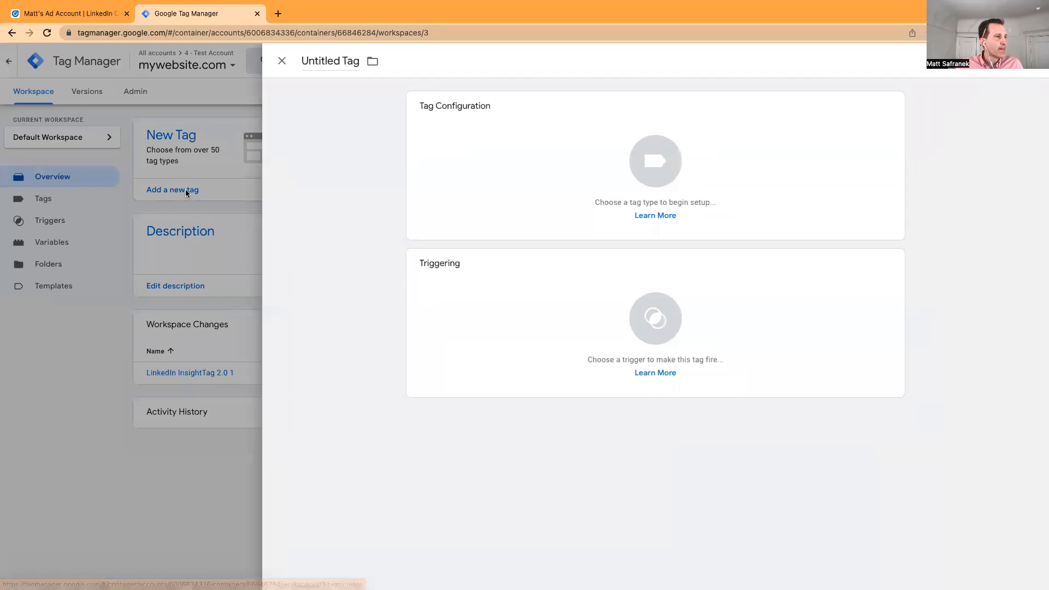
click(643, 165)
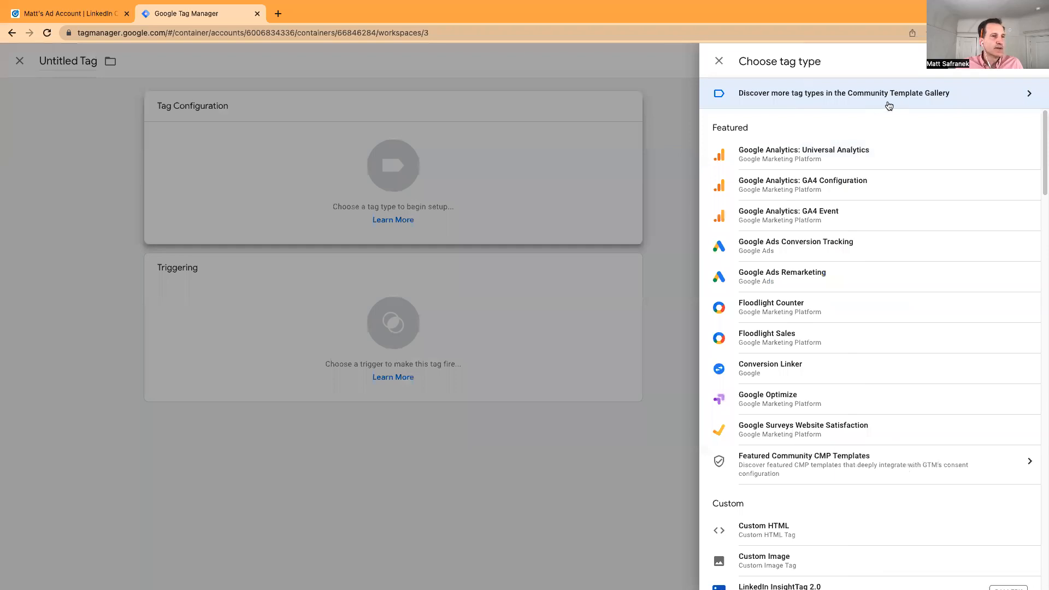
click(892, 97)
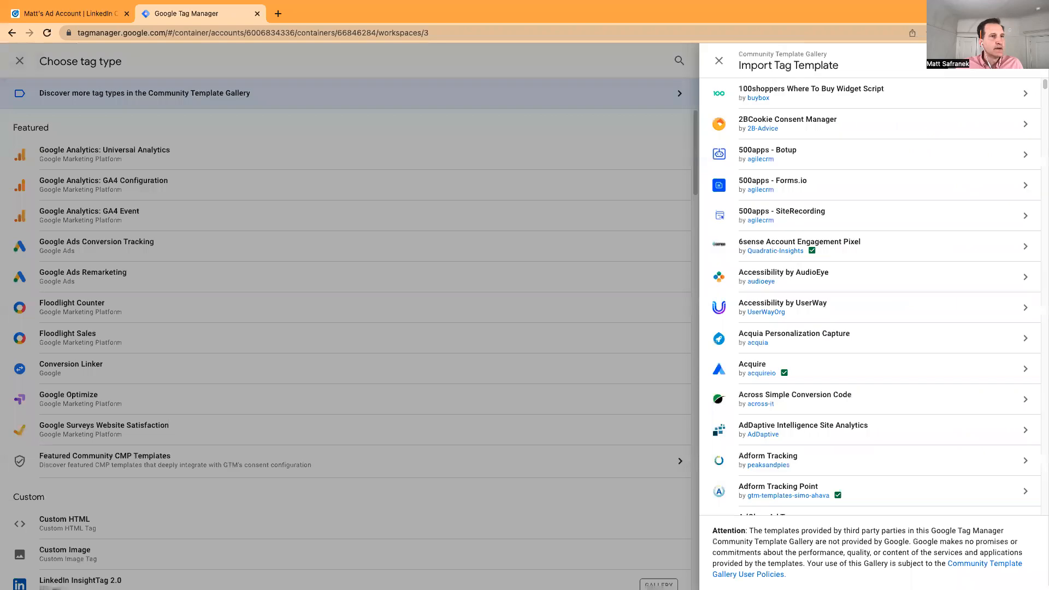
click(1028, 60)
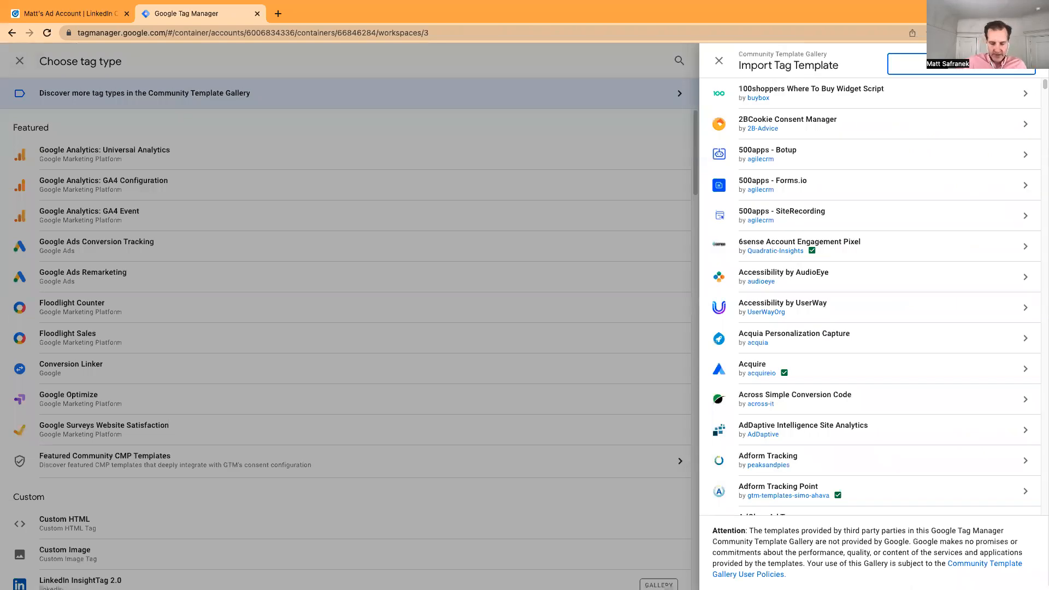
text(linkedin)
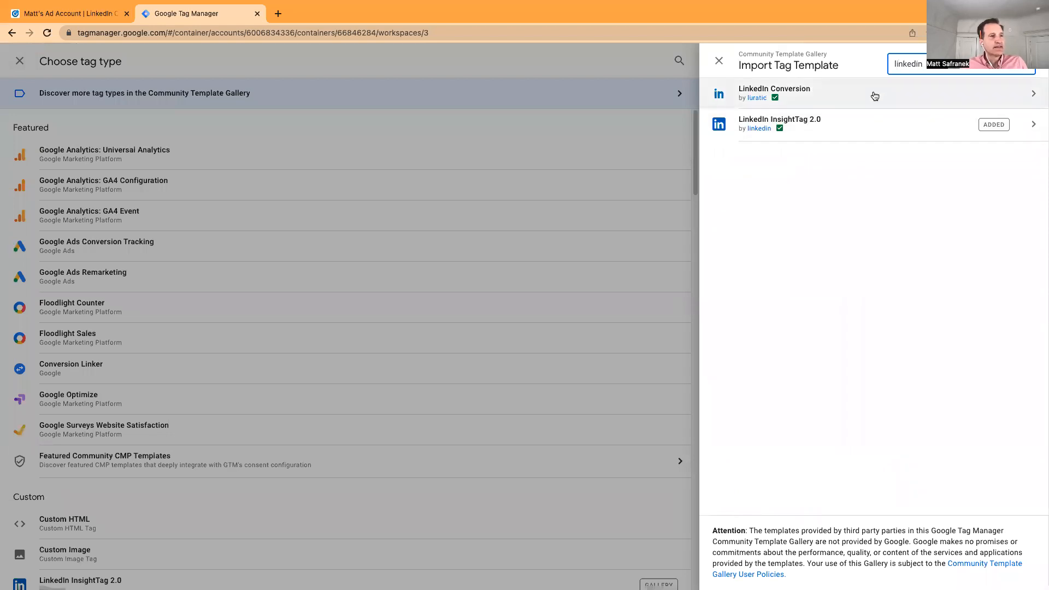
click(809, 125)
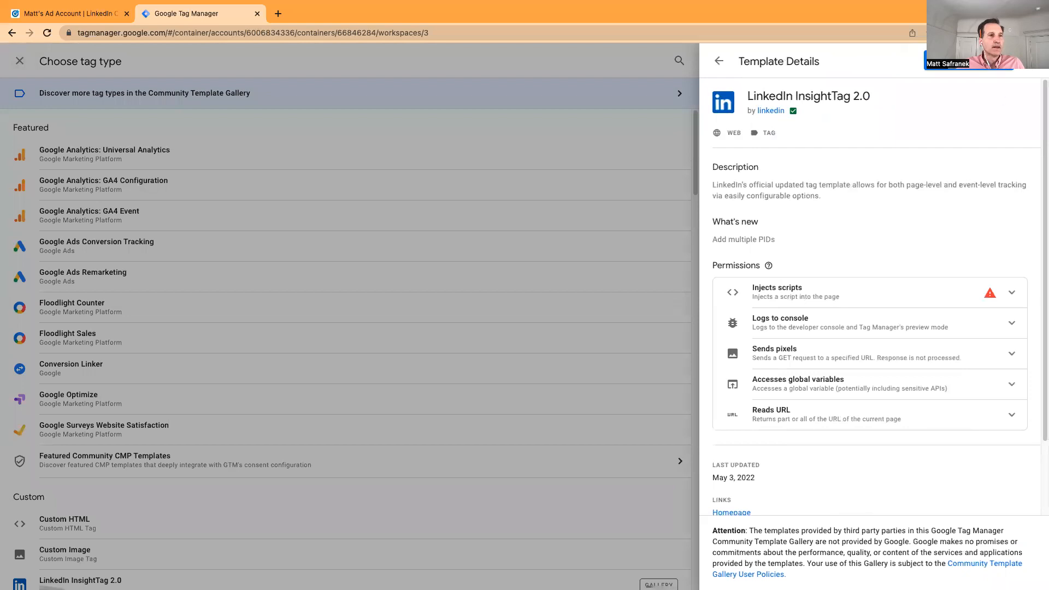
click(968, 60)
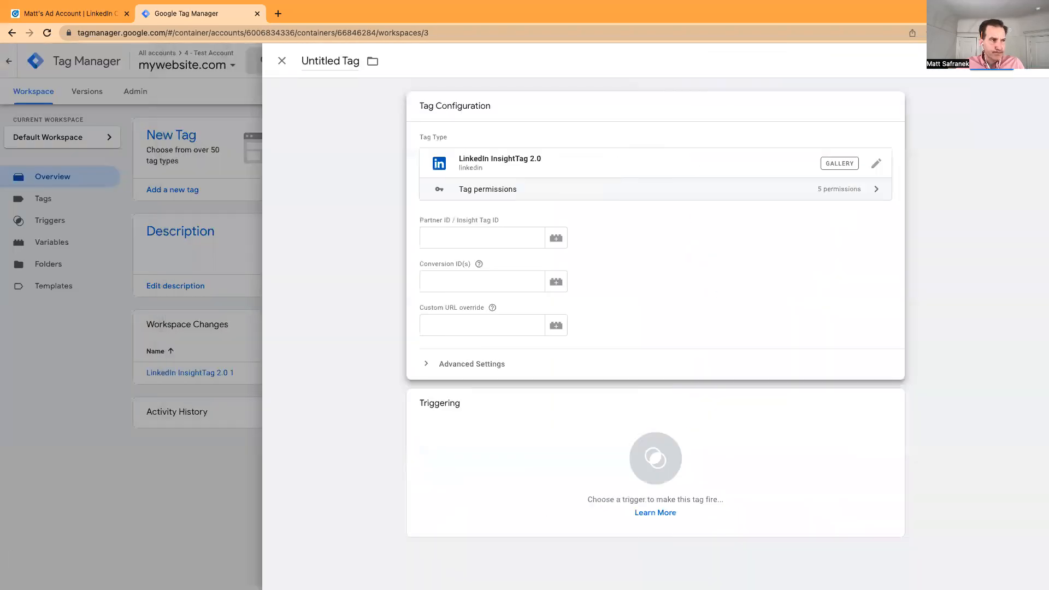
Paste the copied partner ID into the new tag's Partner ID / Insight Tag ID field.
click(511, 239)
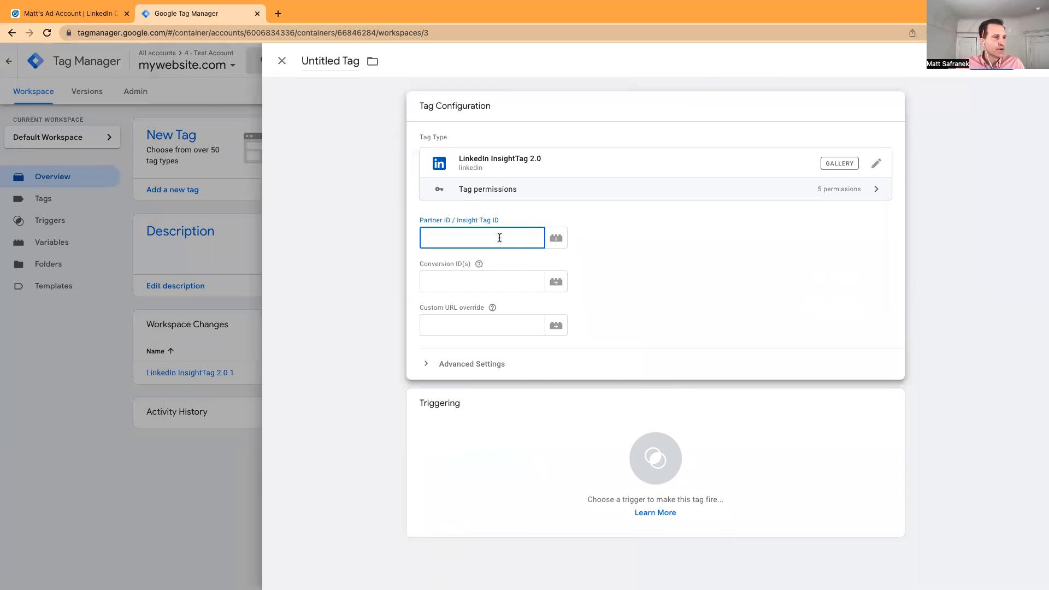
right_click(499, 237)
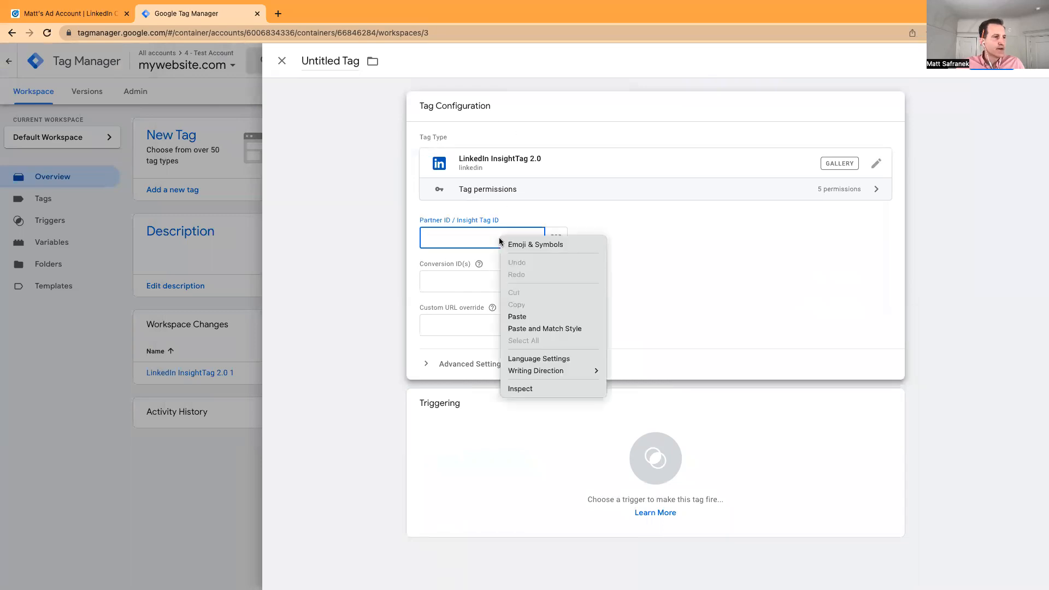
click(527, 314)
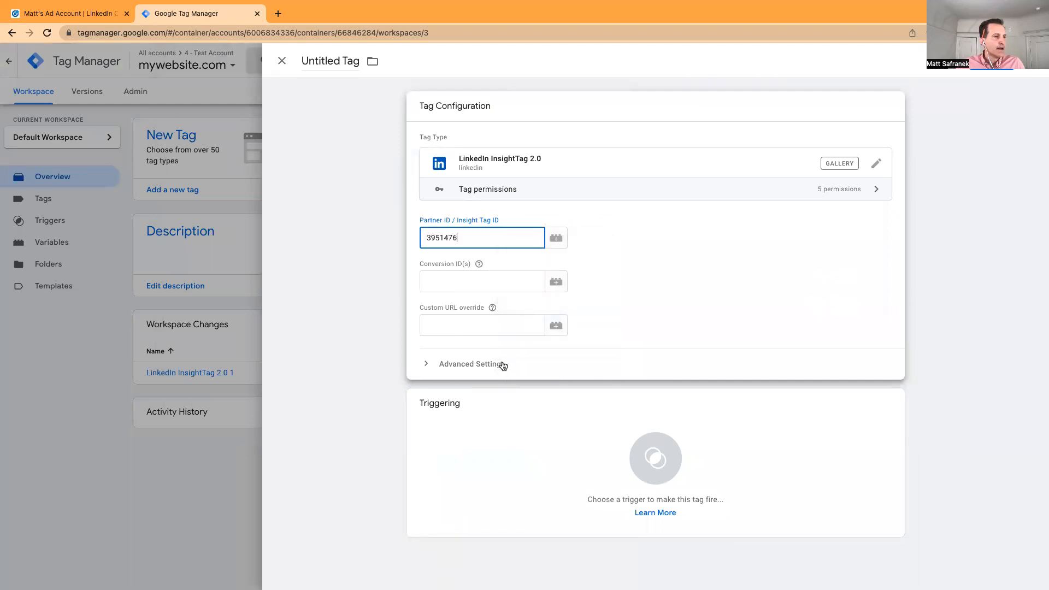
Set the tag to fire on the All Pages trigger and save it under the suggested name LinkedIn InsightTag 2.0 2.
click(440, 411)
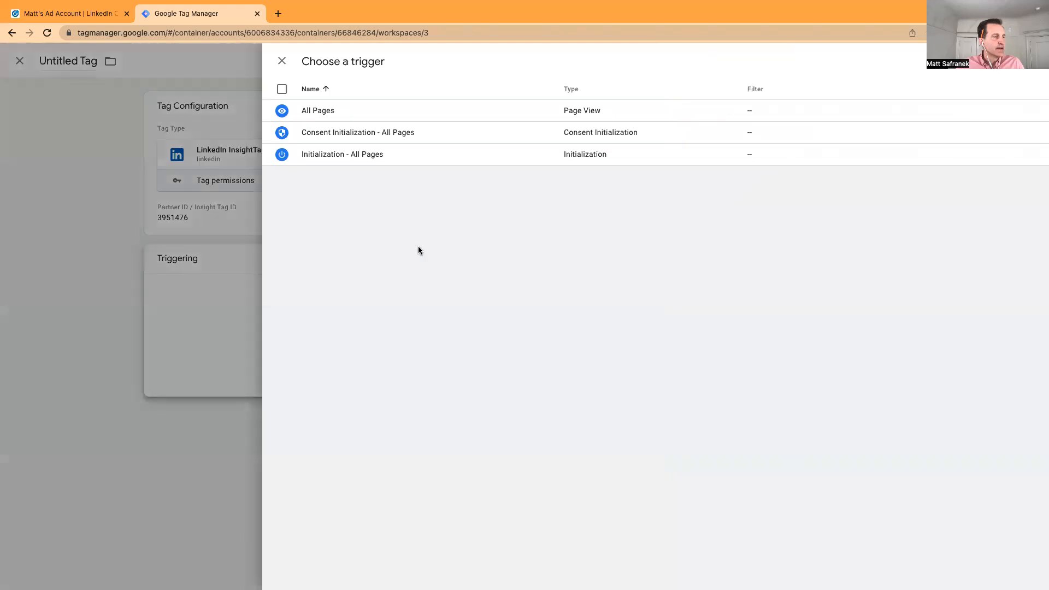
click(315, 112)
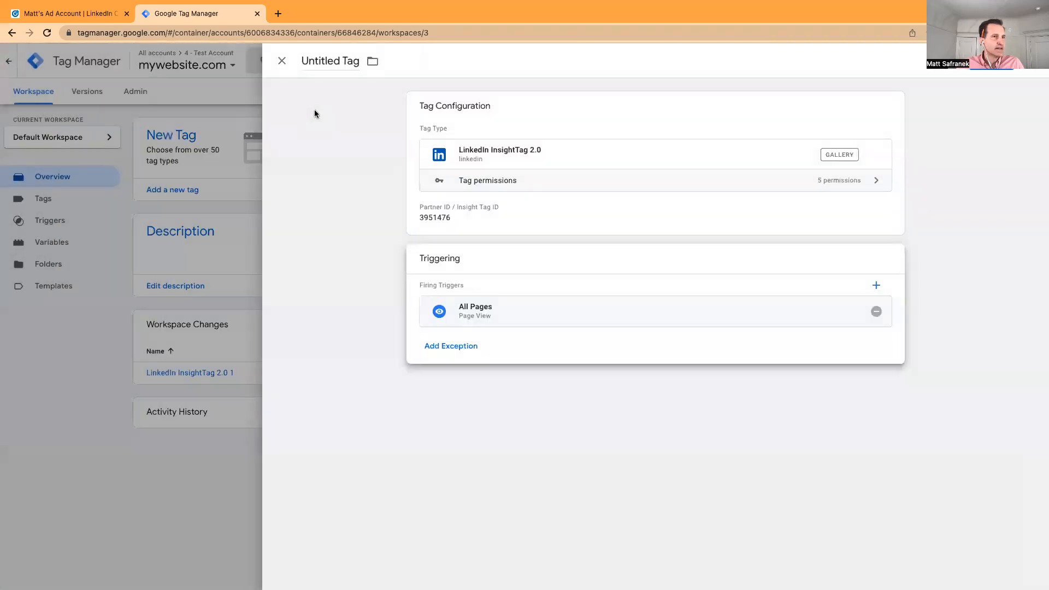
click(991, 69)
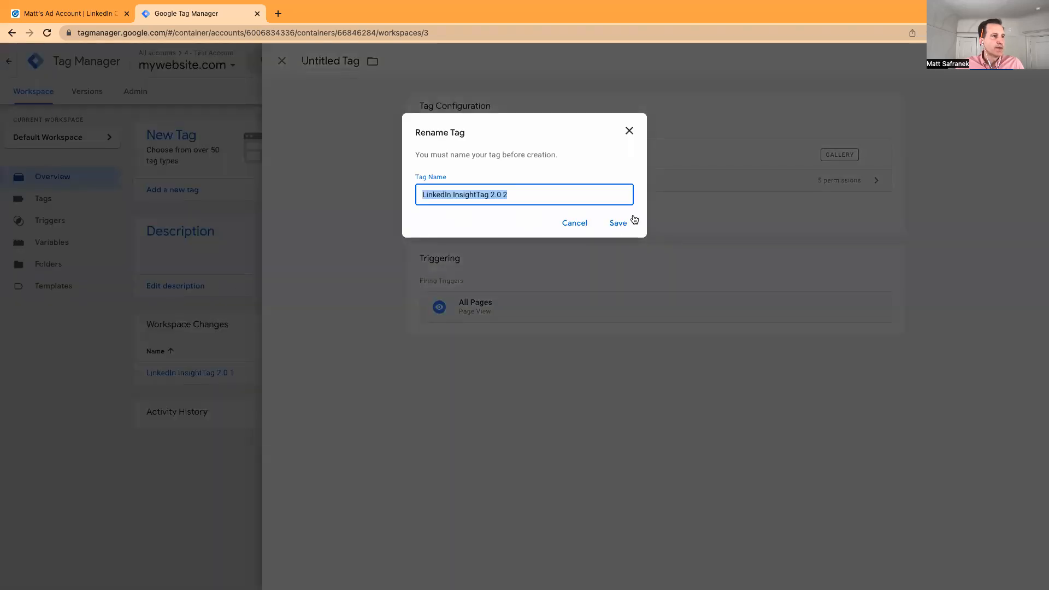
click(618, 224)
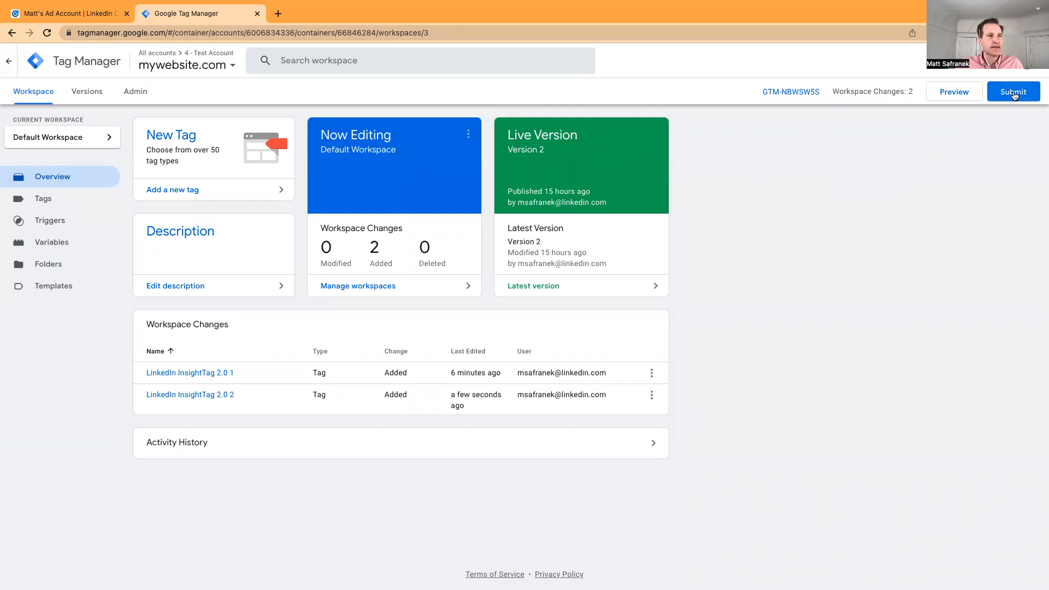
Submit and publish the workspace changes to the Live environment, skipping the version name and description.
click(1013, 93)
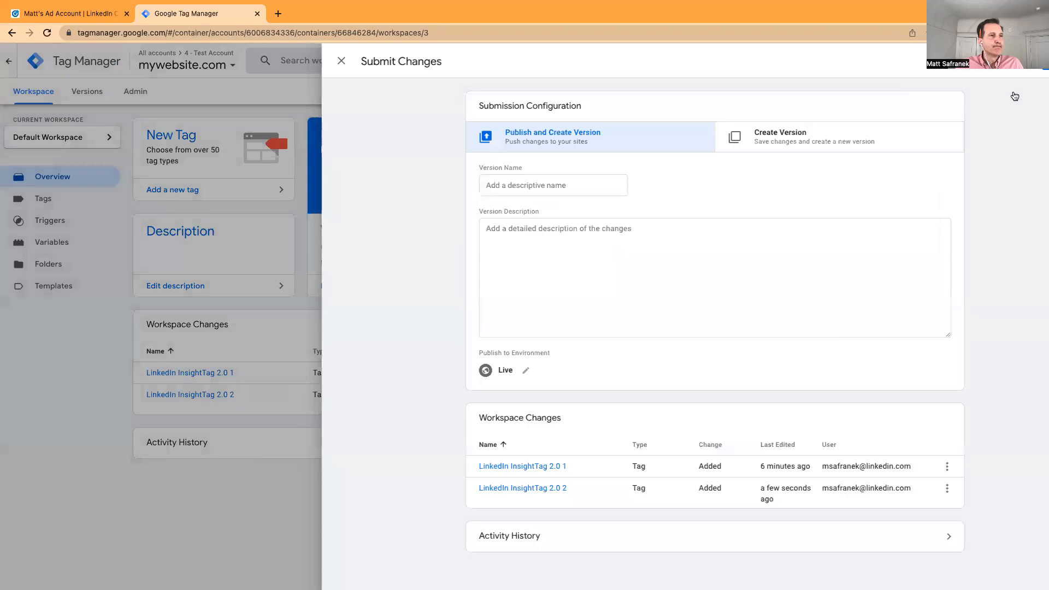
click(1001, 68)
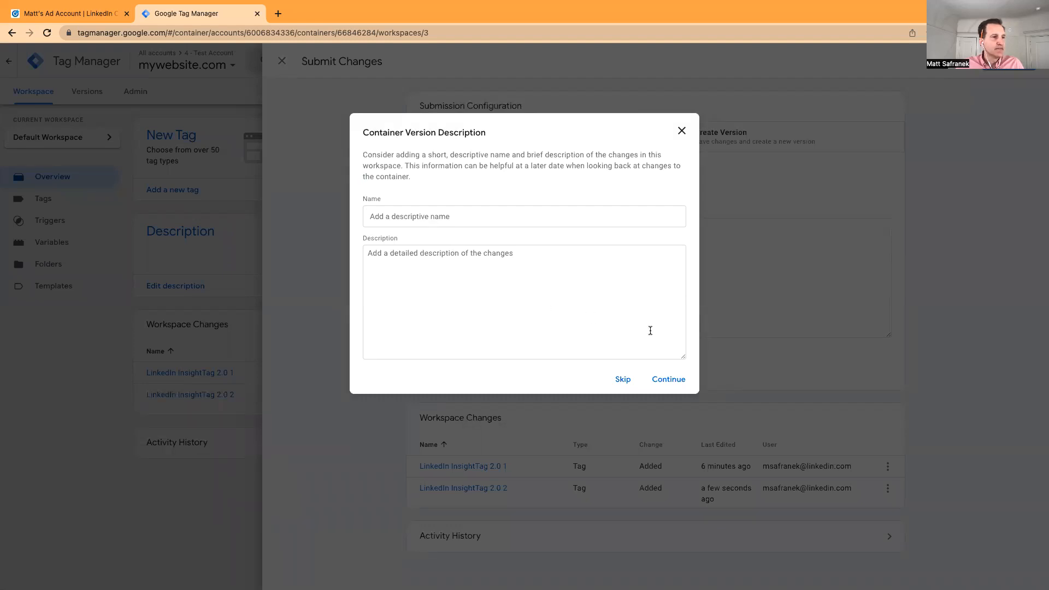
click(625, 380)
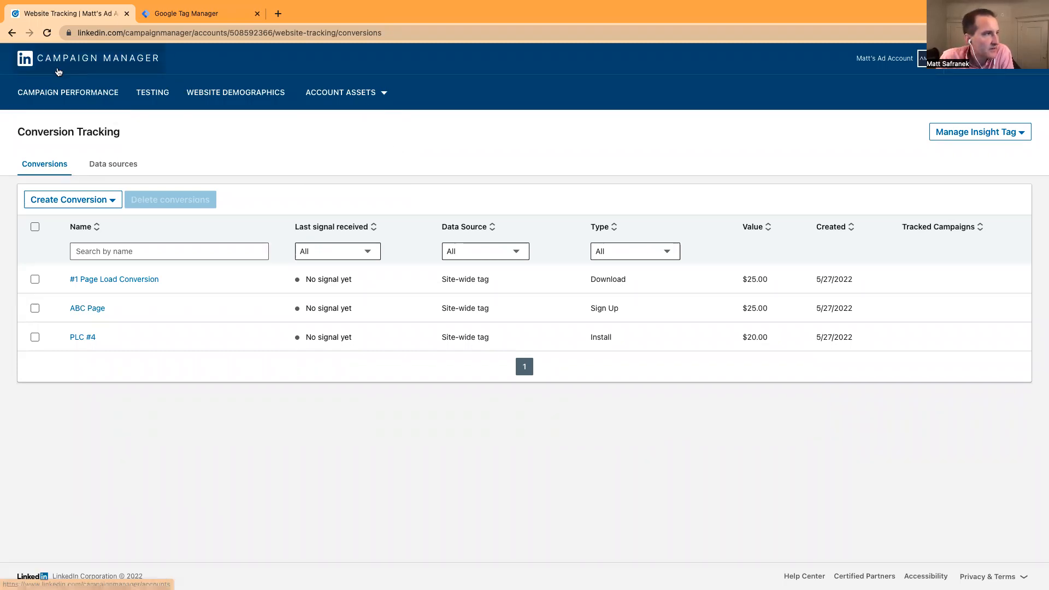
In LinkedIn Campaign Manager, open the active ad account from the accounts list and go to its conversion tracking.
click(57, 64)
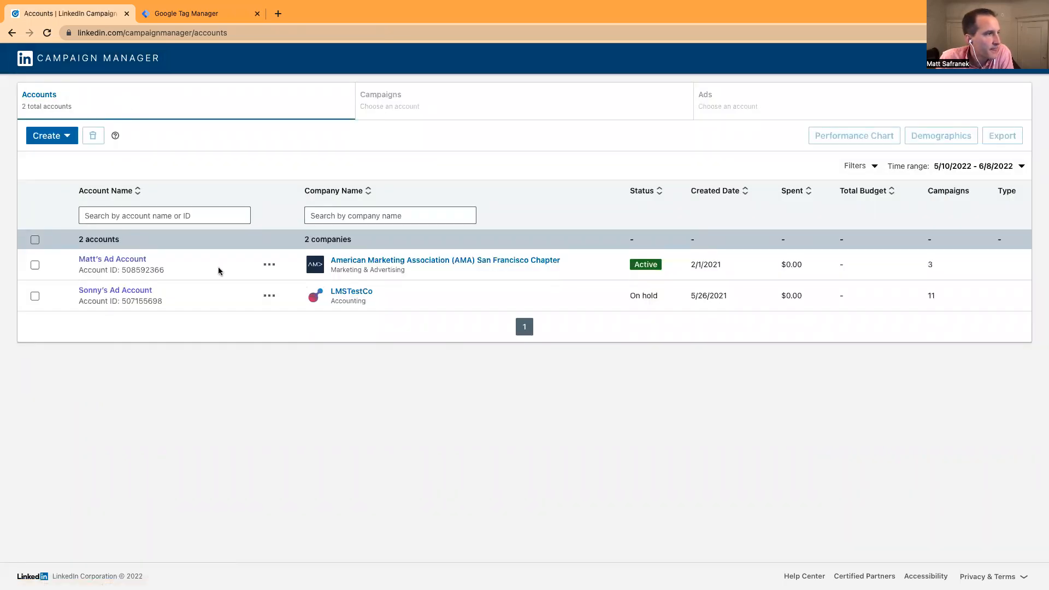
click(126, 262)
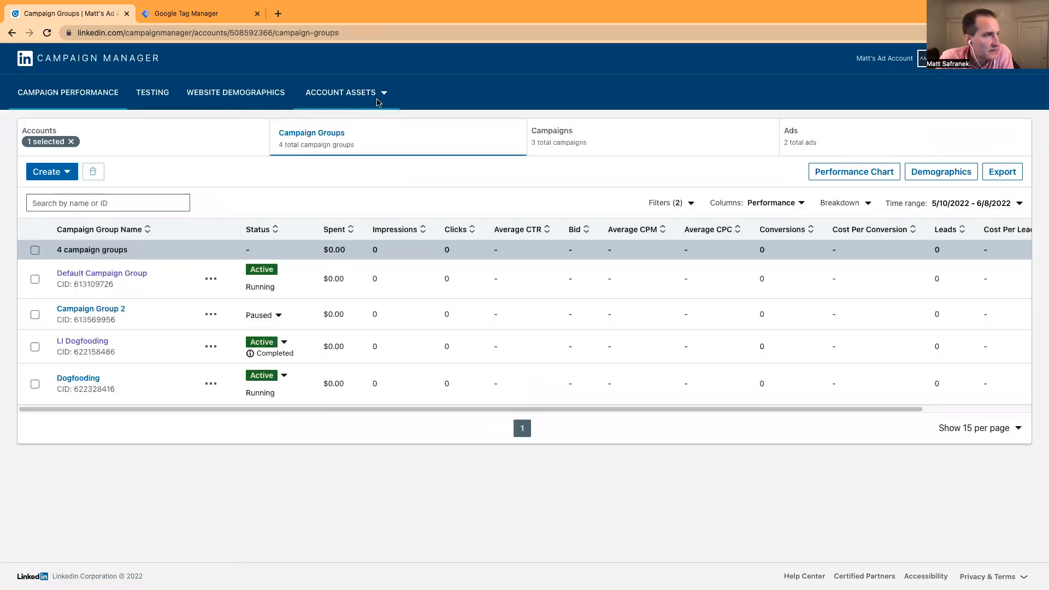
click(384, 95)
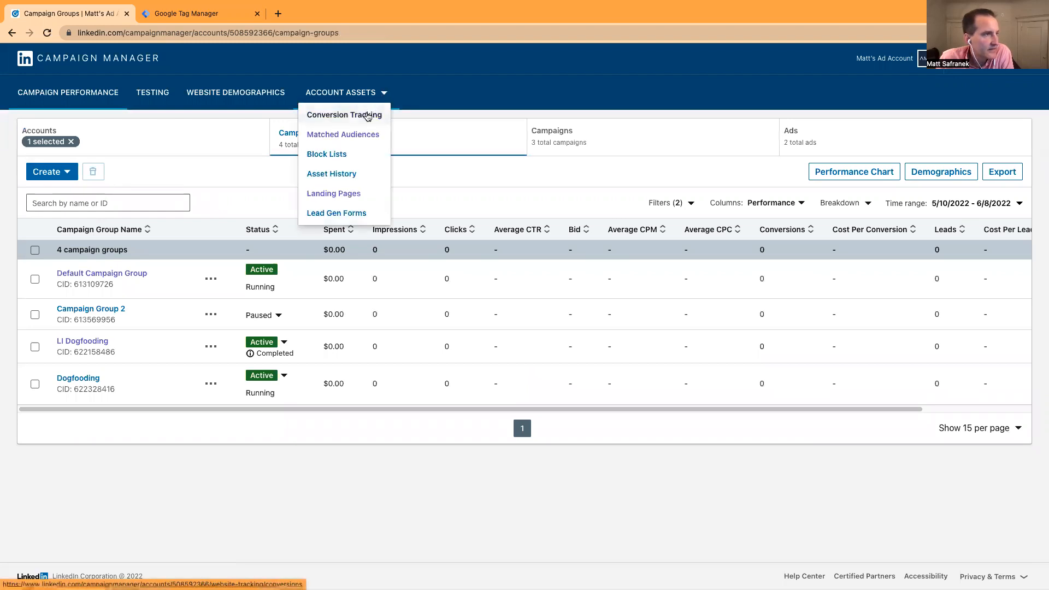
click(367, 116)
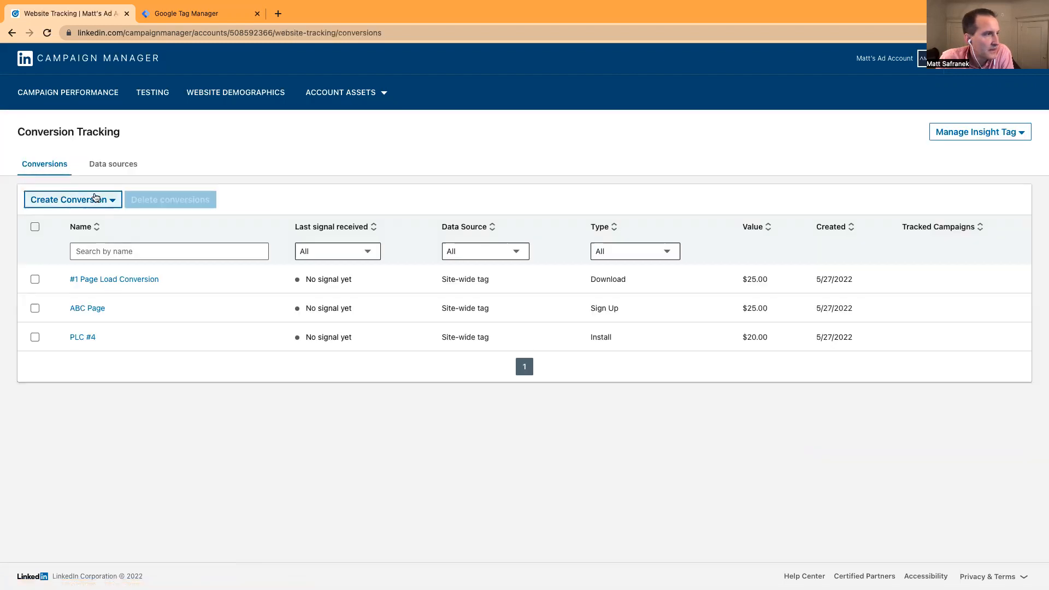
Start a new online conversion and name it YouTube Video.
click(108, 200)
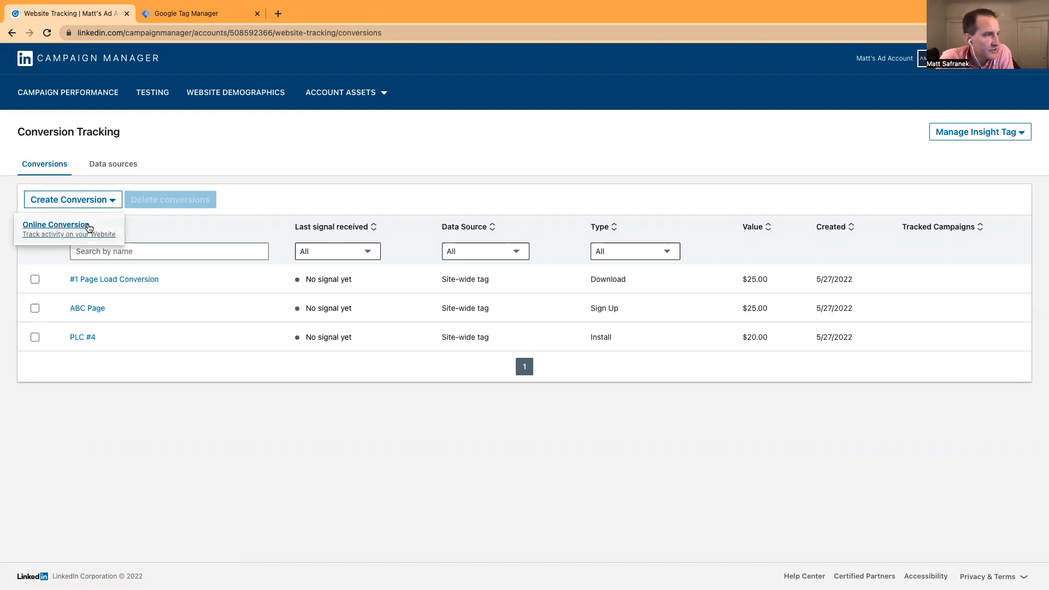
click(88, 227)
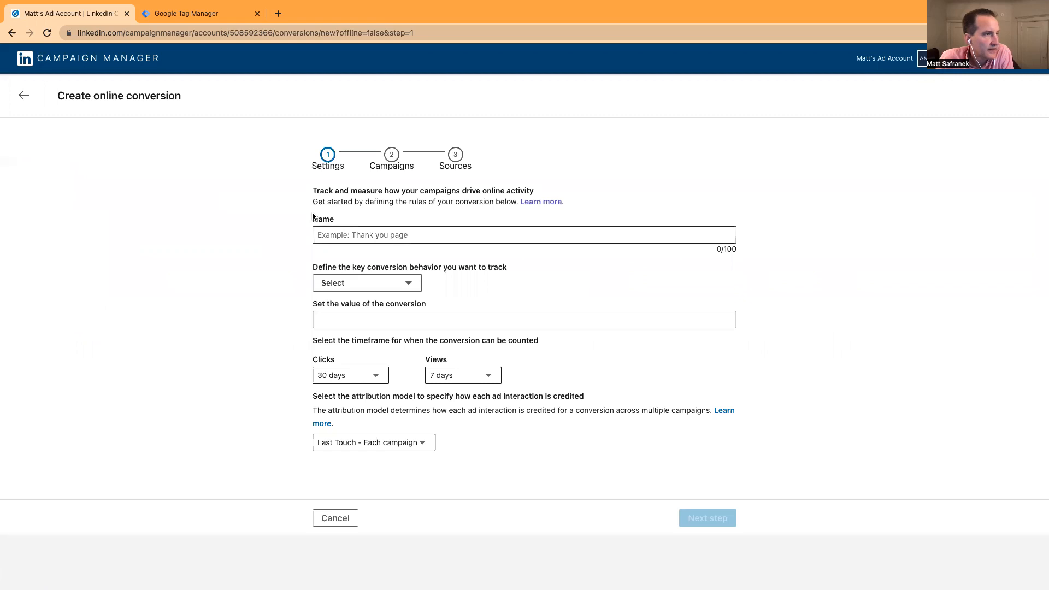
click(485, 241)
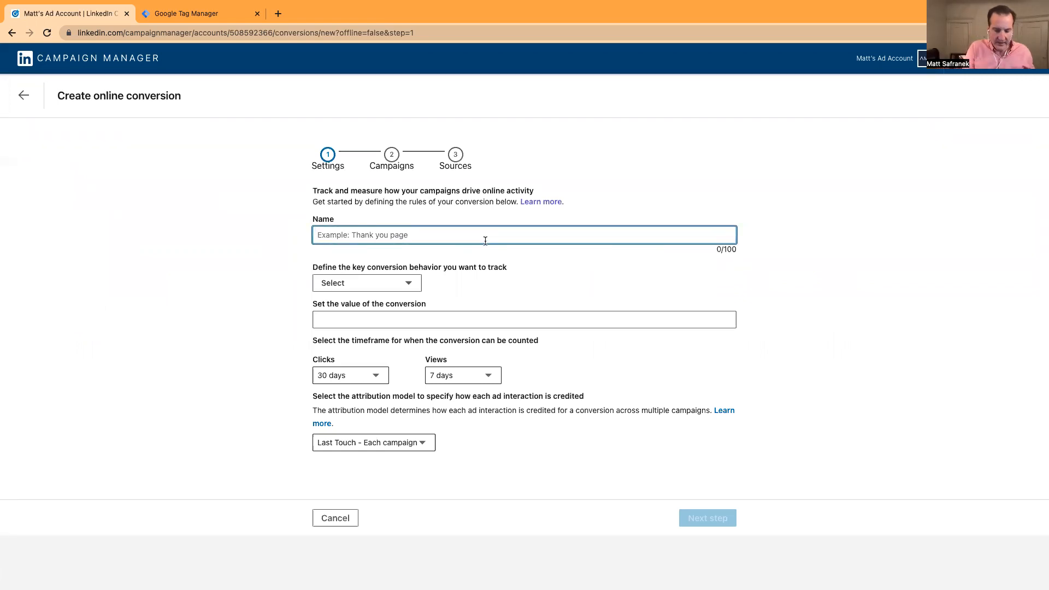
text(YouTube Video)
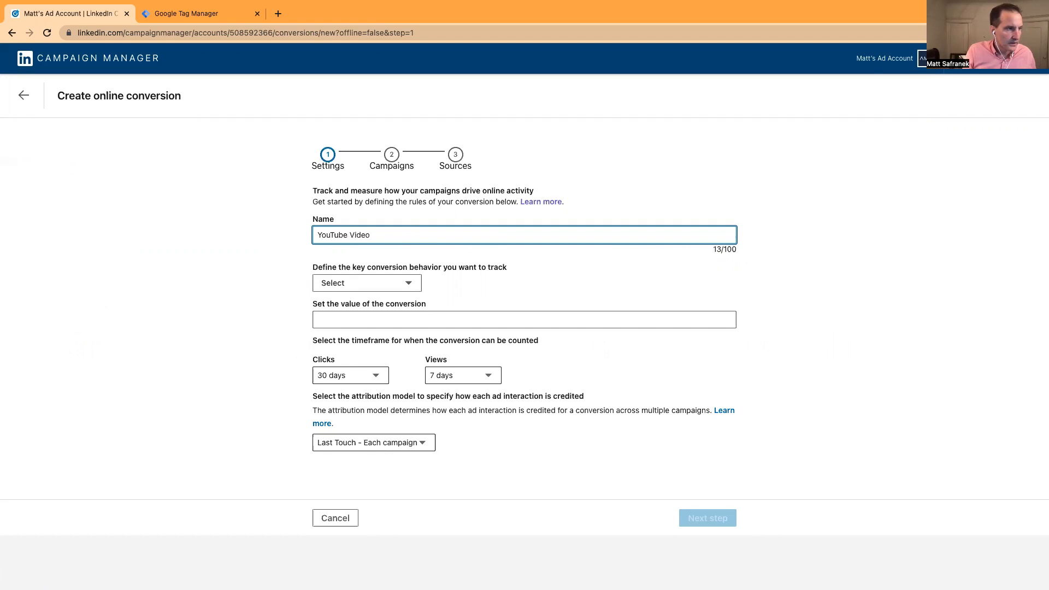
Set the conversion behavior to View Video and its value to 5, and proceed to campaign selection.
click(407, 283)
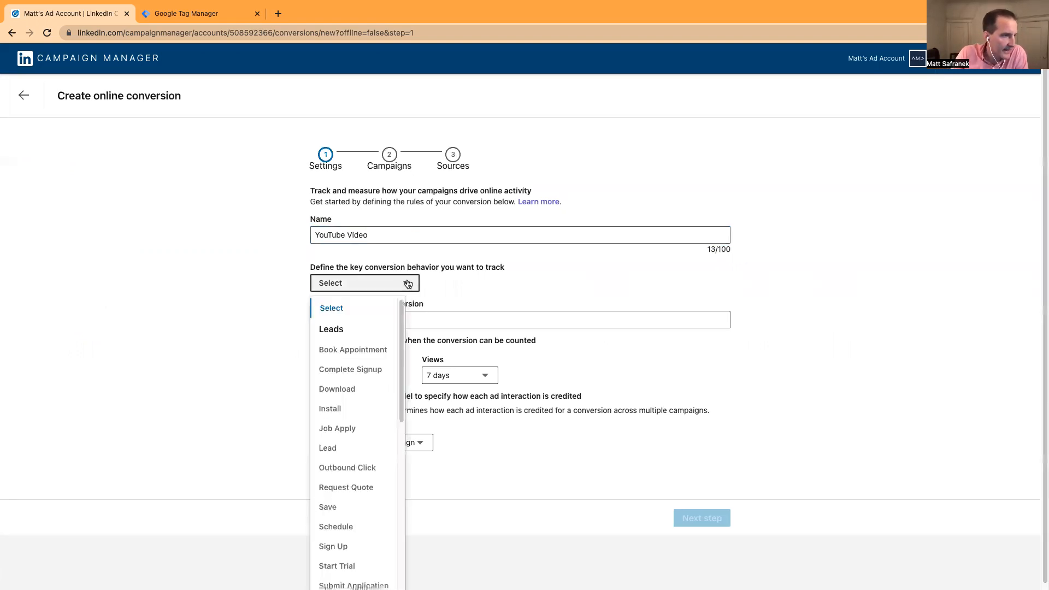
drag(402, 327, 392, 527)
click(339, 582)
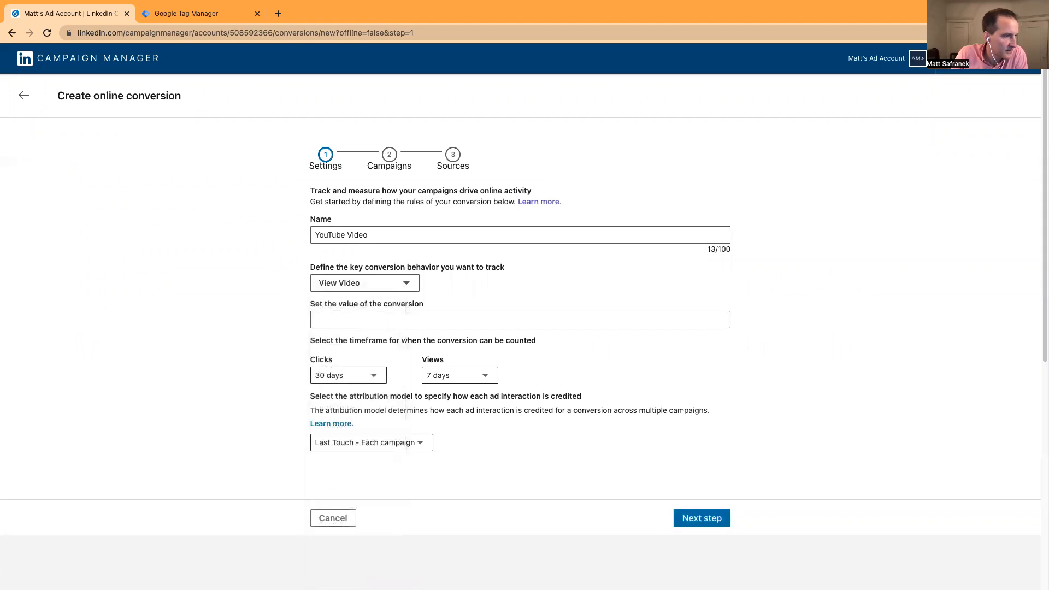
click(494, 318)
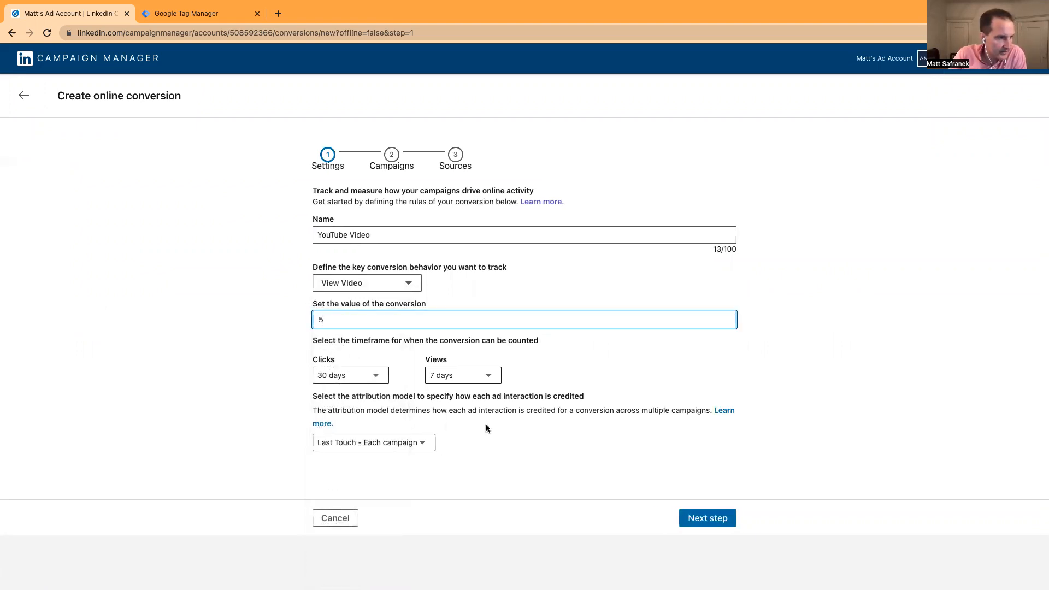
click(704, 519)
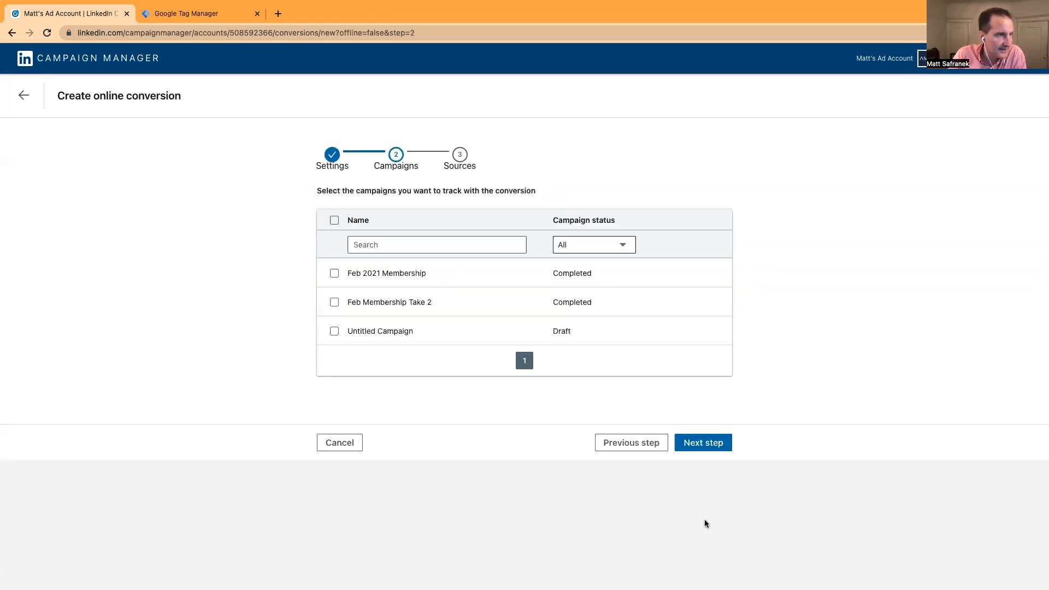
Continue without selecting campaigns, choose a tag manager as the source with Event-specific tracking, and bring up the conversion ID for Google Tag Manager.
click(686, 442)
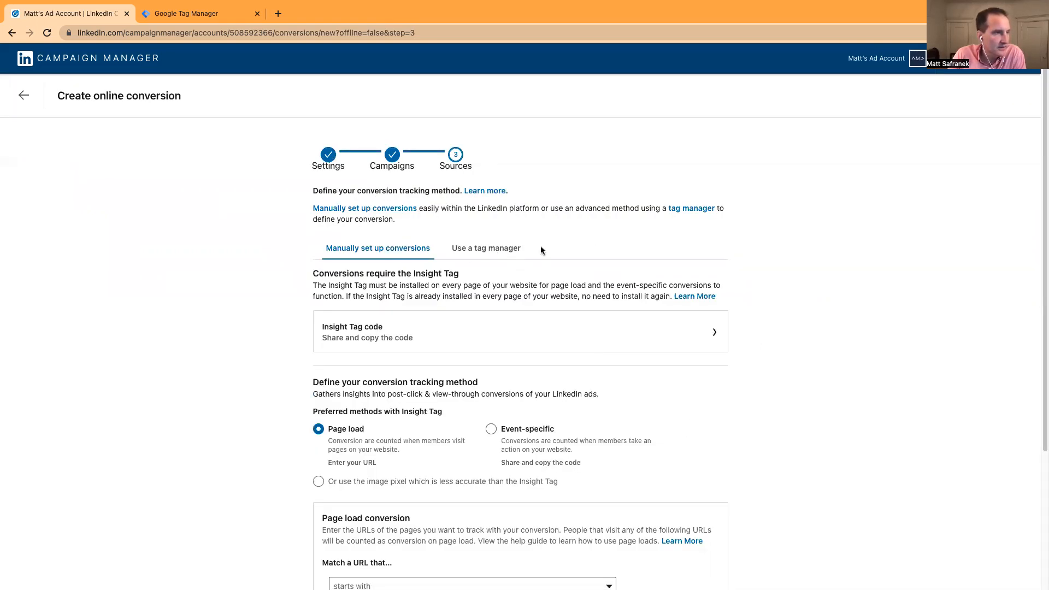
click(500, 253)
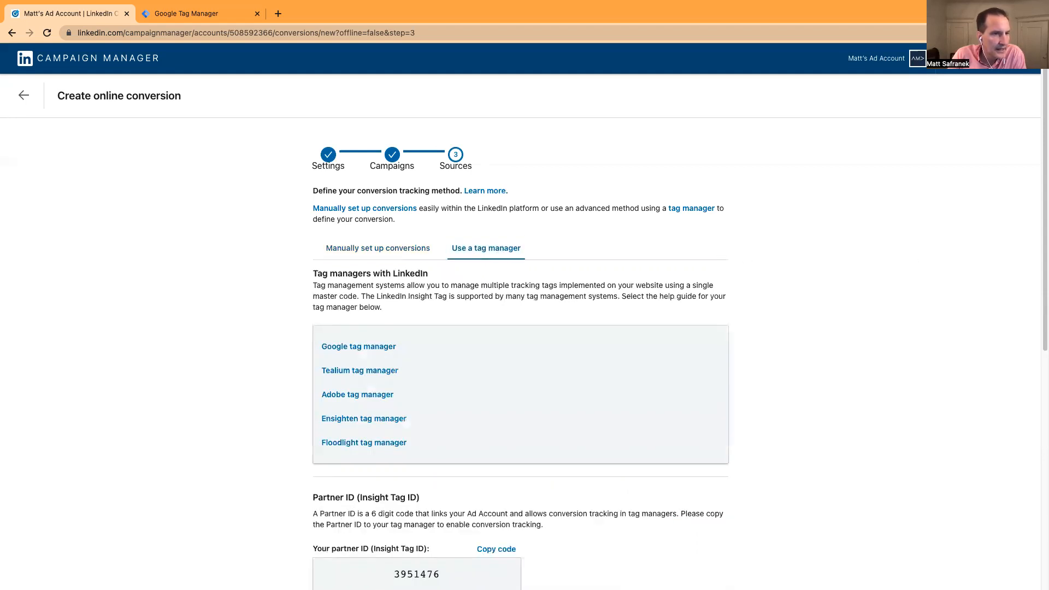
scroll(1038, 244, down, 5)
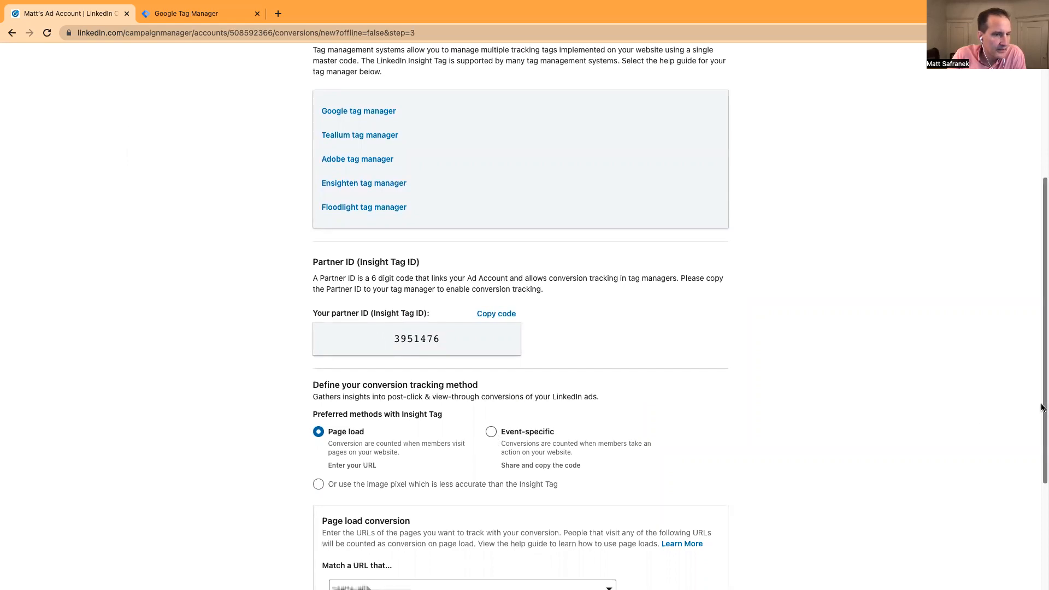
scroll(1042, 405, down, 2)
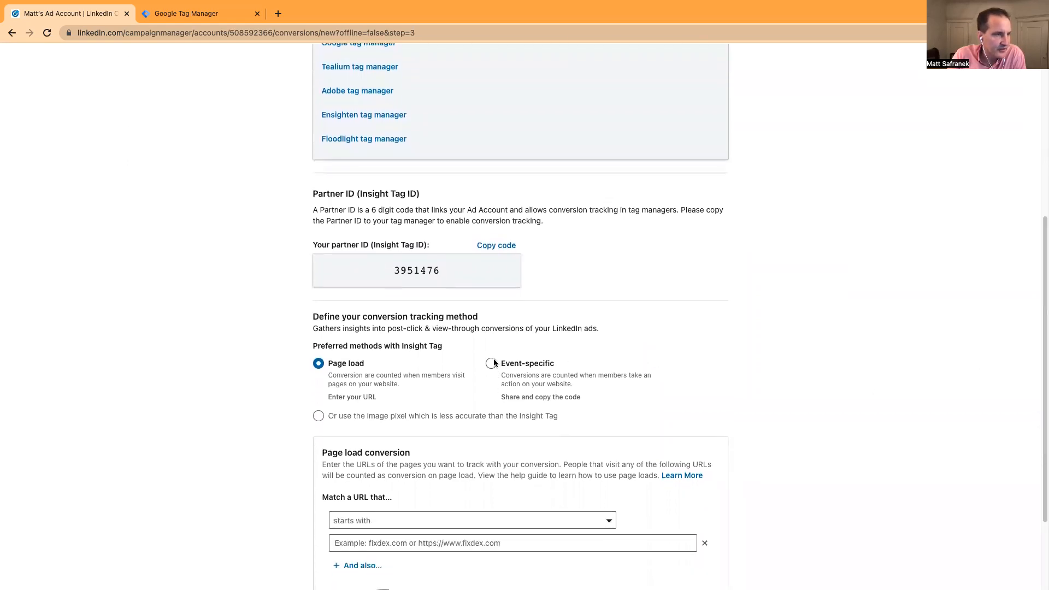
click(491, 364)
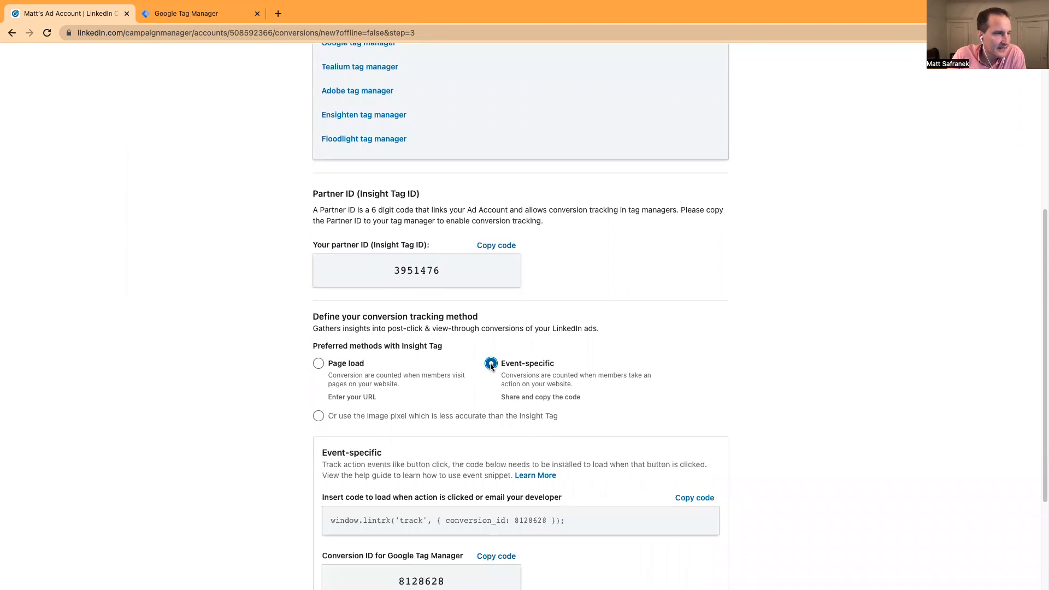
scroll(1043, 376, down, 2)
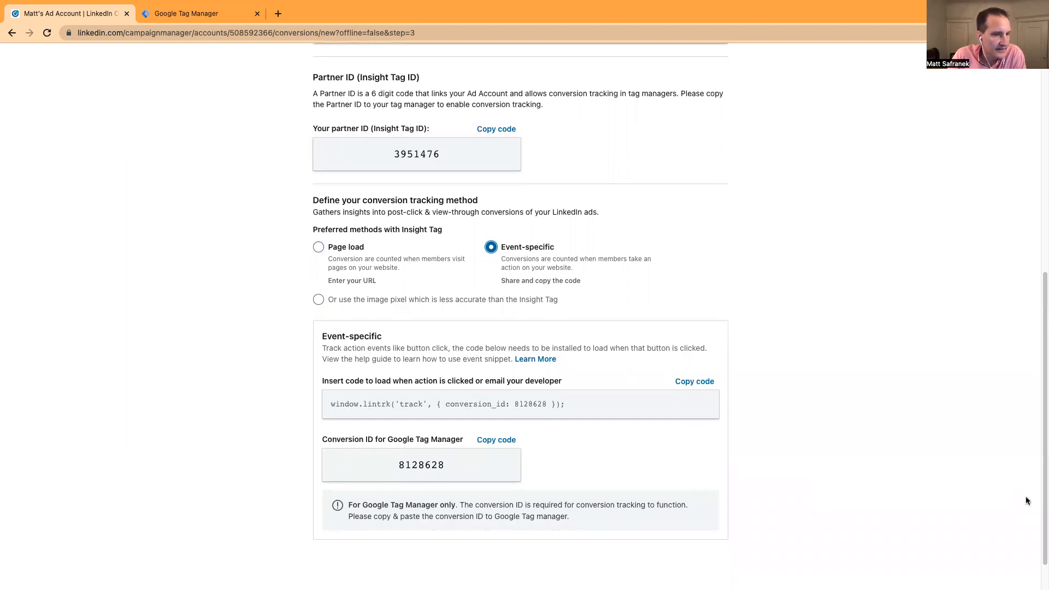
Create the YouTube Video conversion with its current settings and dismiss the save notification.
scroll(1042, 482, down, 2)
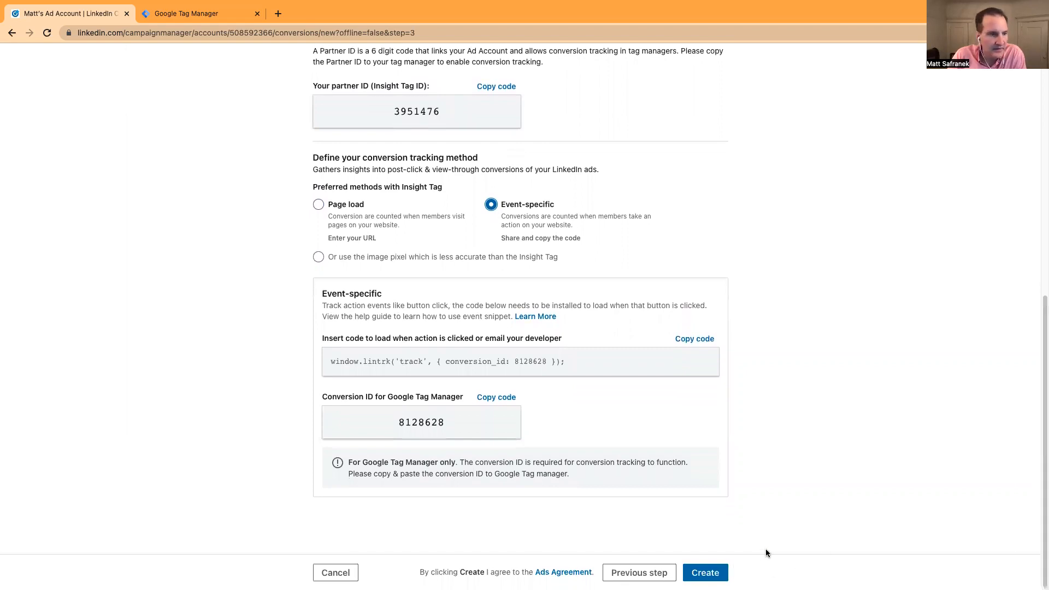
click(704, 572)
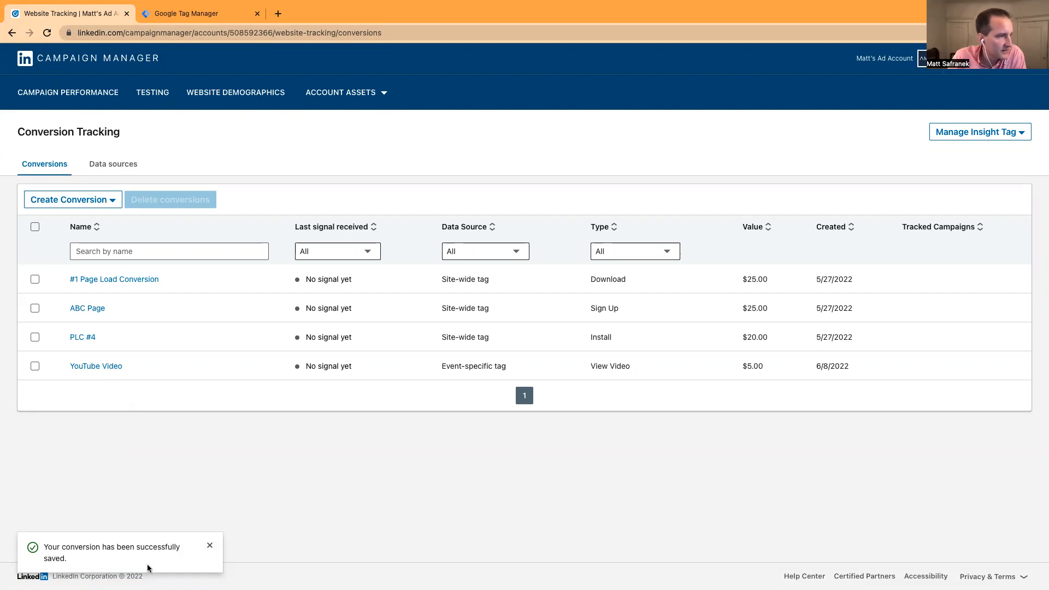
click(209, 545)
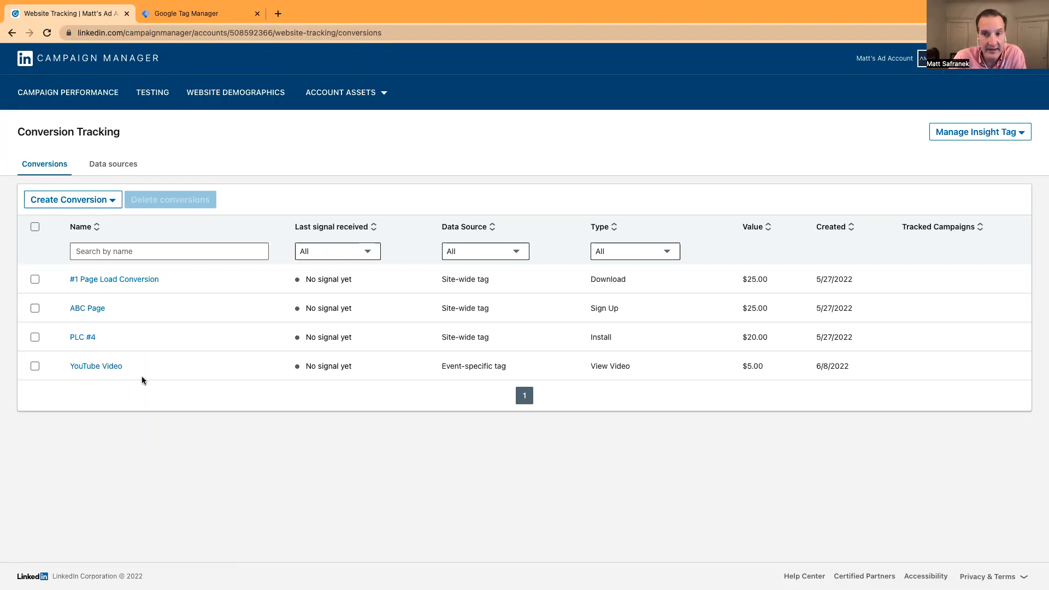
Reopen the YouTube Video conversion, go to its tag manager source details, and copy the partner ID.
click(103, 371)
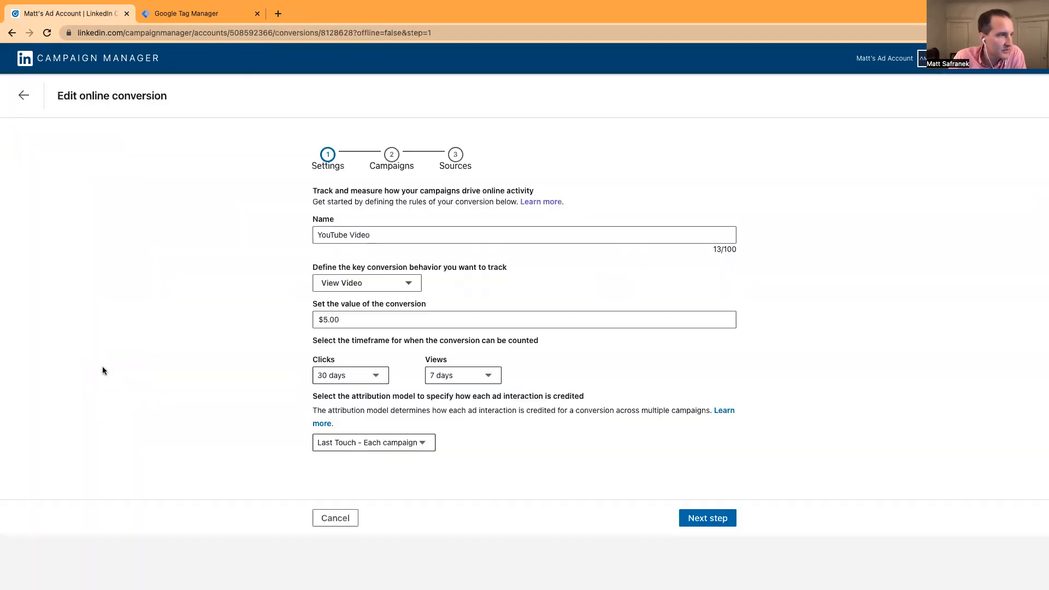
click(717, 522)
click(703, 441)
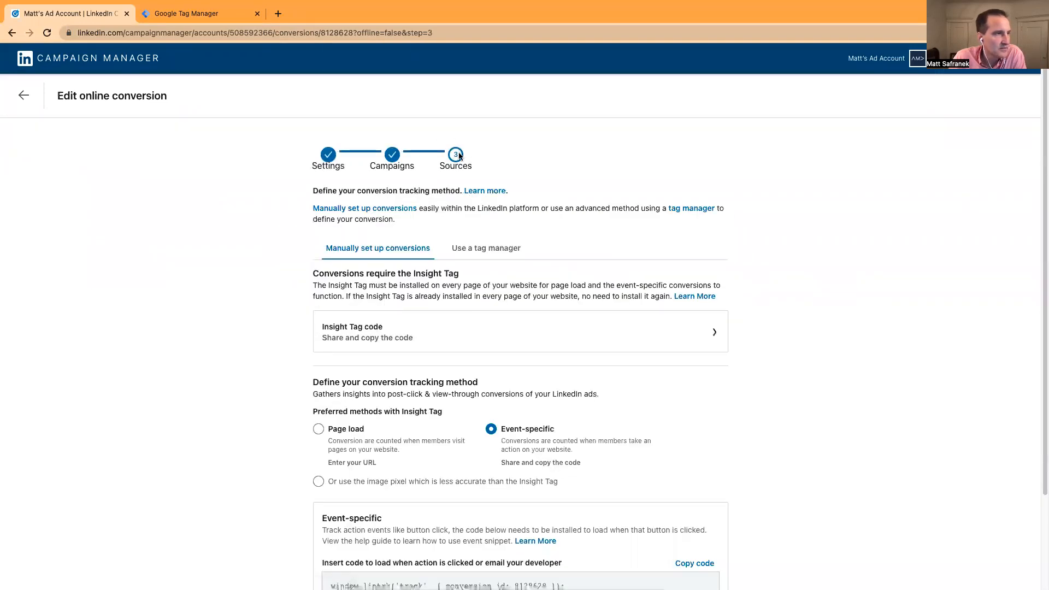
click(509, 252)
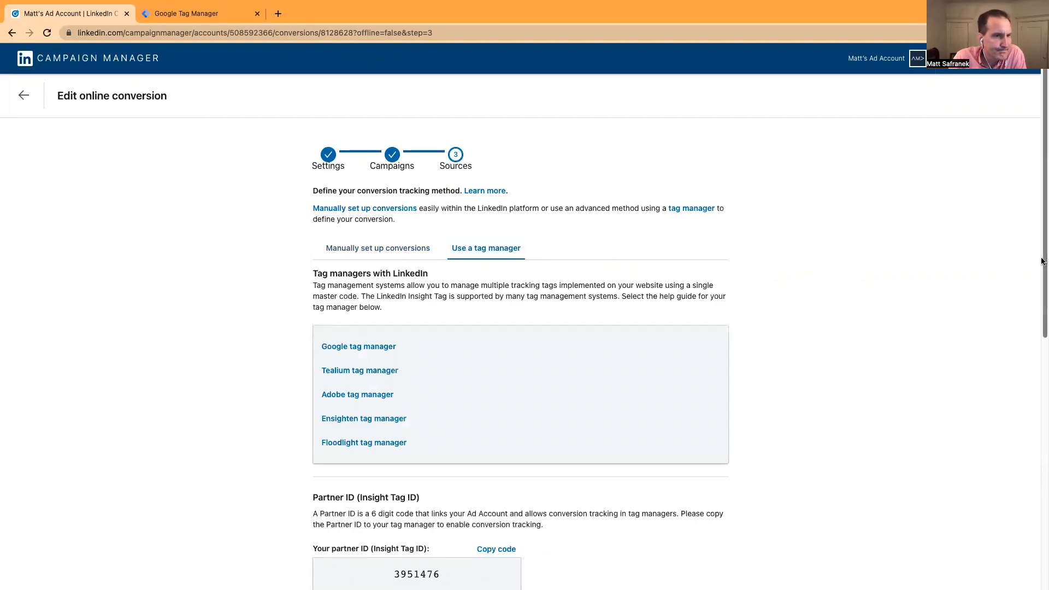
scroll(1034, 269, down, 4)
scroll(458, 218, down, 3)
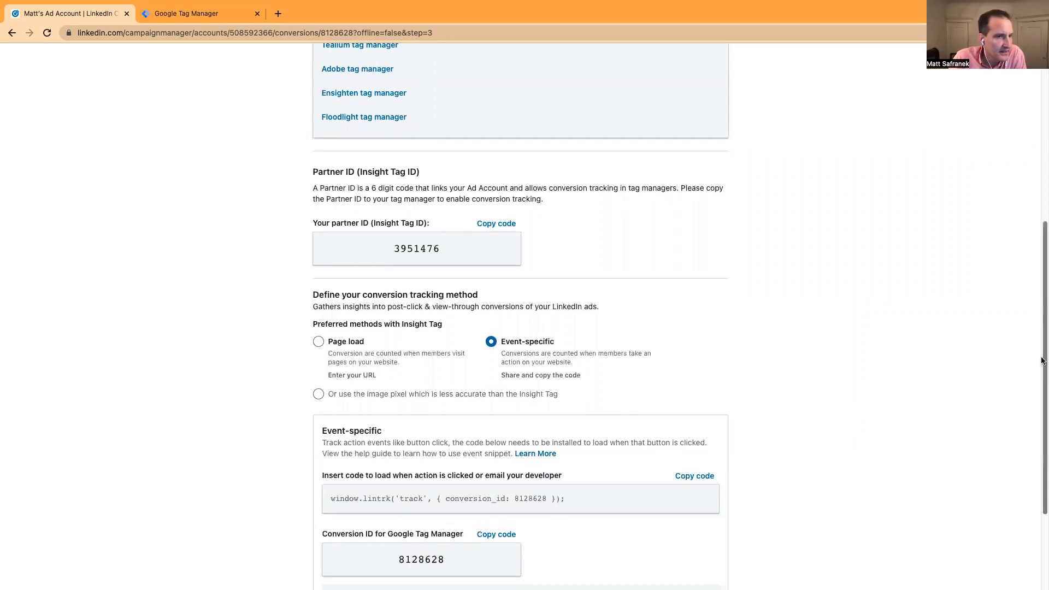
scroll(1032, 369, down, 1)
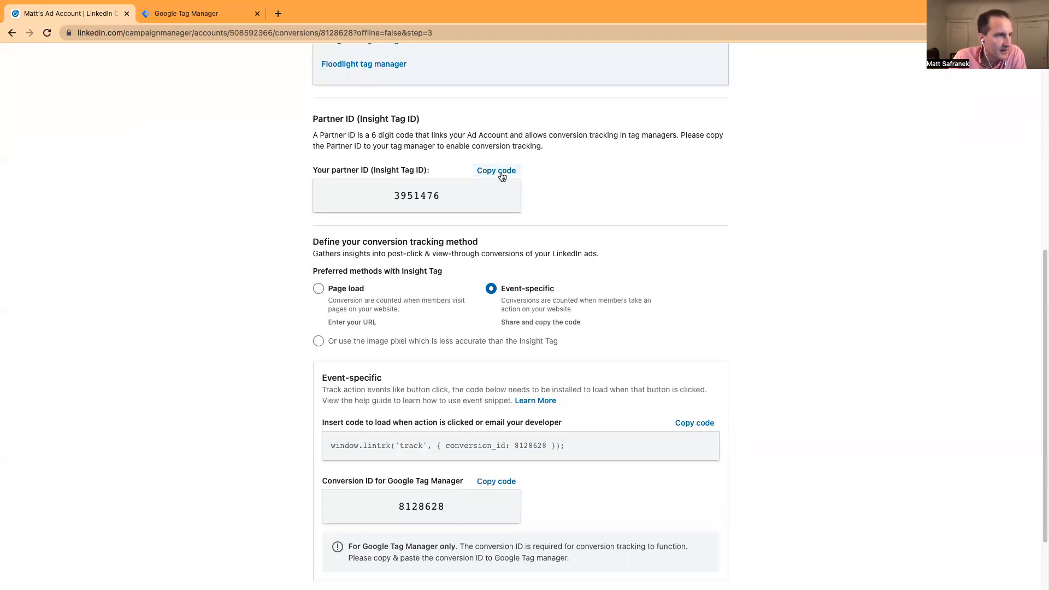
click(502, 171)
Switch to Google Tag Manager, open the mywebsite.com container under 0 - 1 Test Account, and start a new tag's type selection.
click(196, 19)
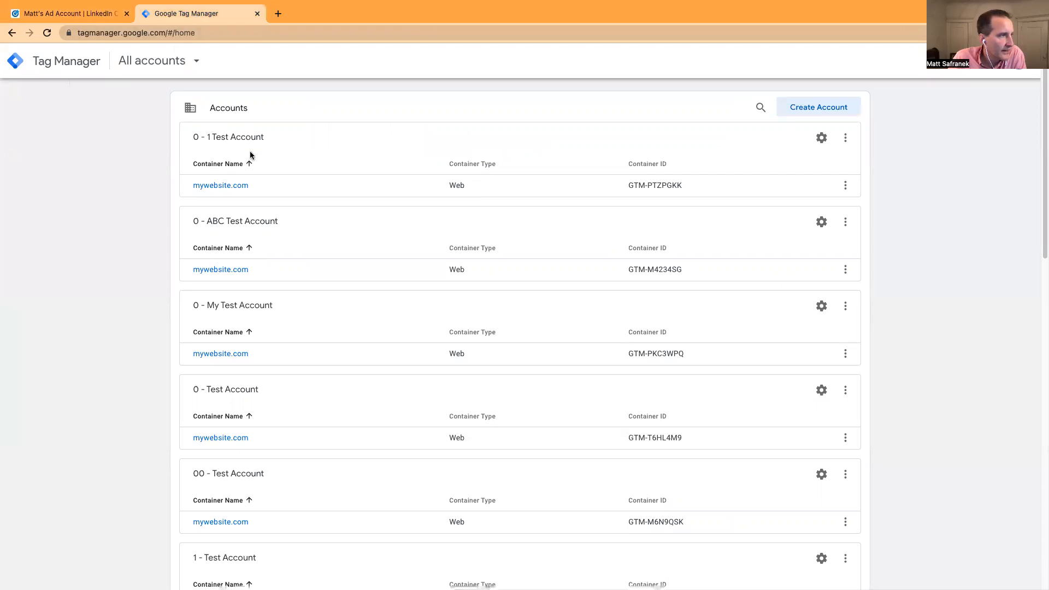
click(228, 187)
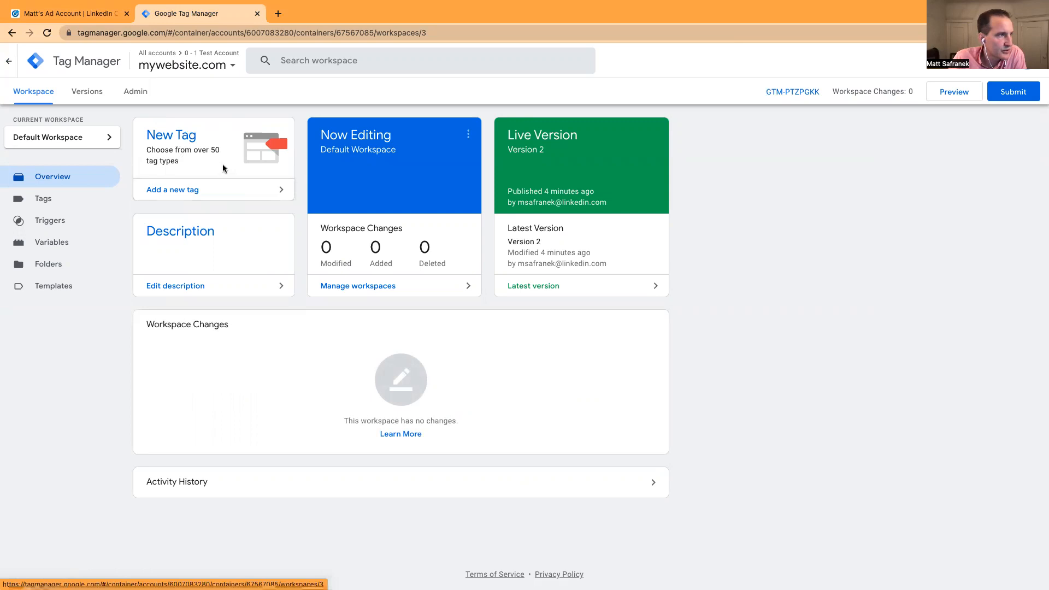
click(177, 195)
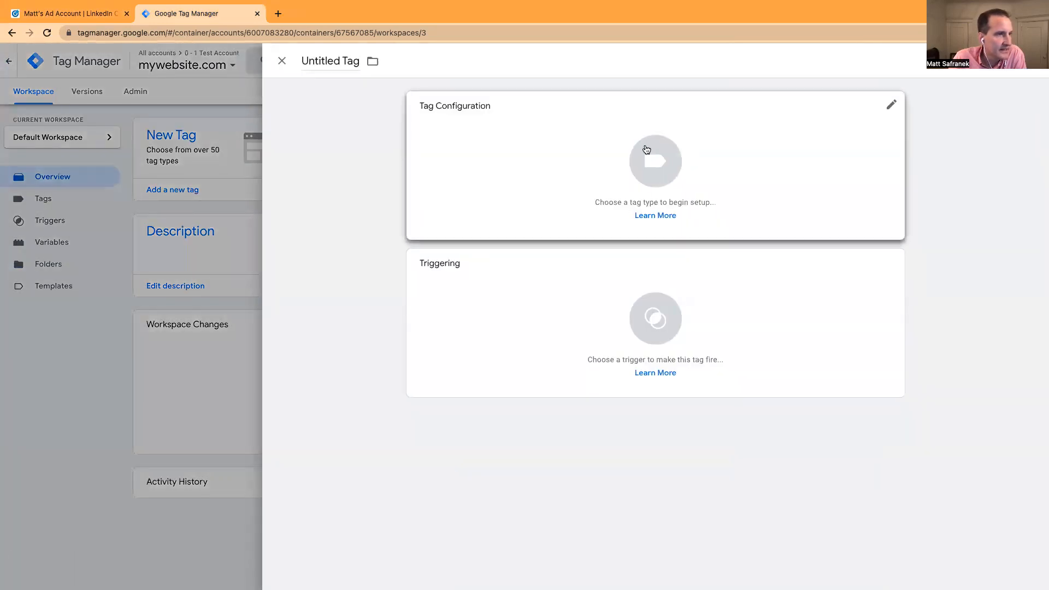
click(653, 159)
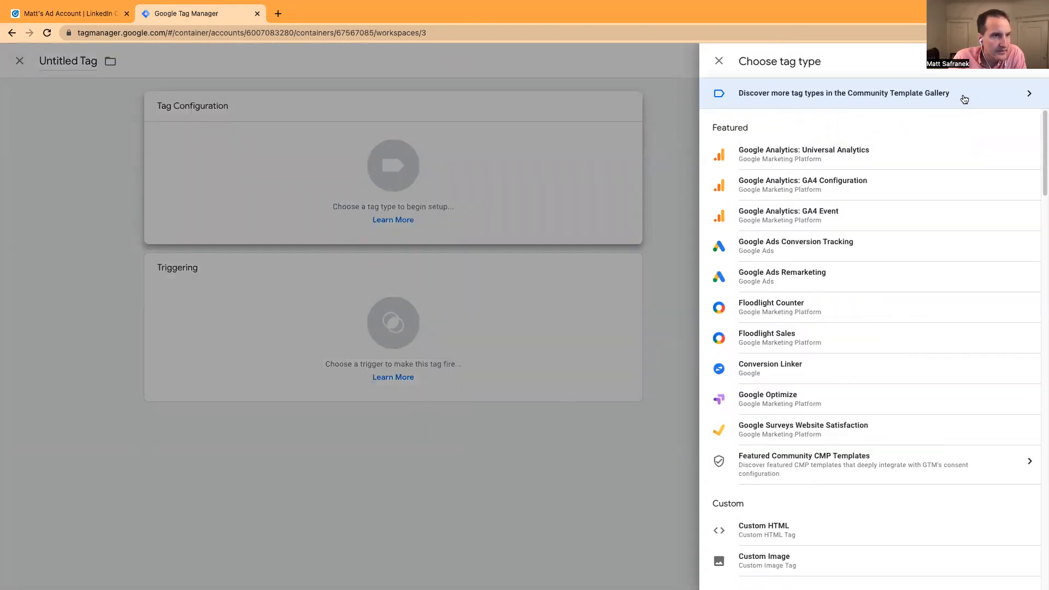
Search the Community Template Gallery for linkedin and add the LinkedIn InsightTag 2.0 template as the tag type.
click(1030, 96)
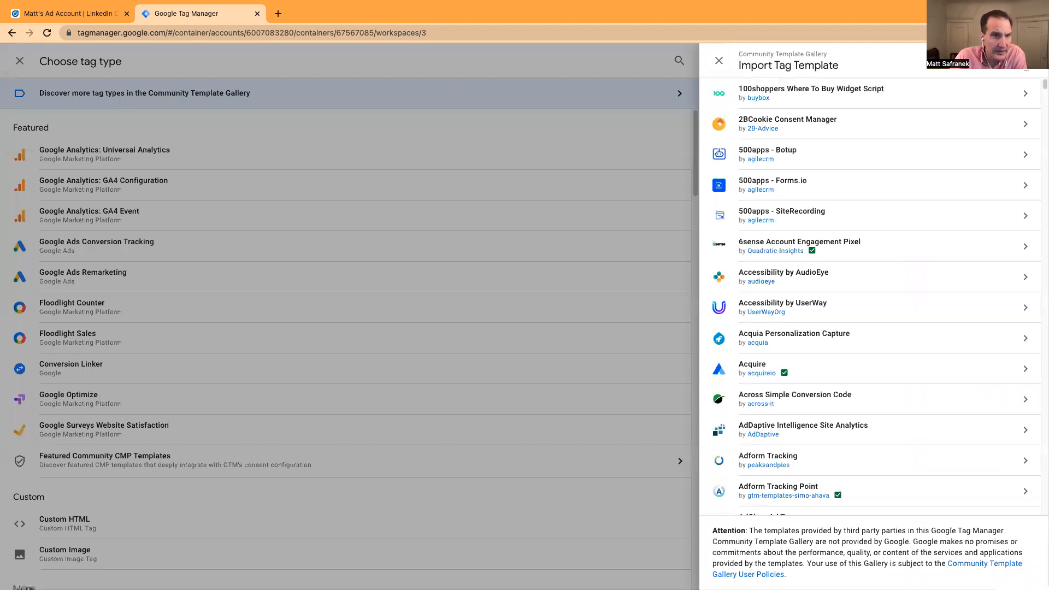
click(1026, 62)
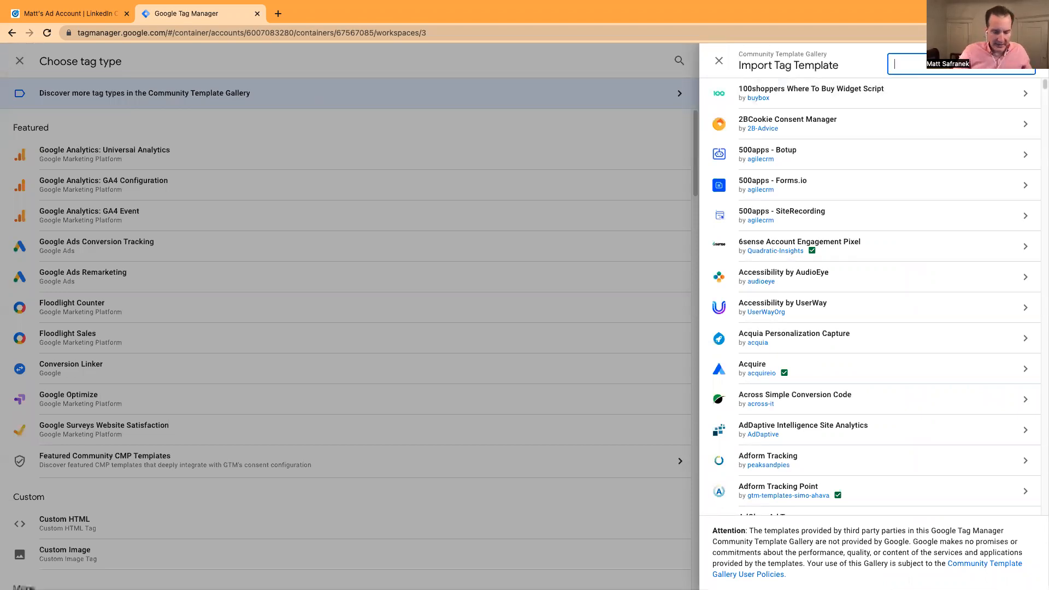
text(linke)
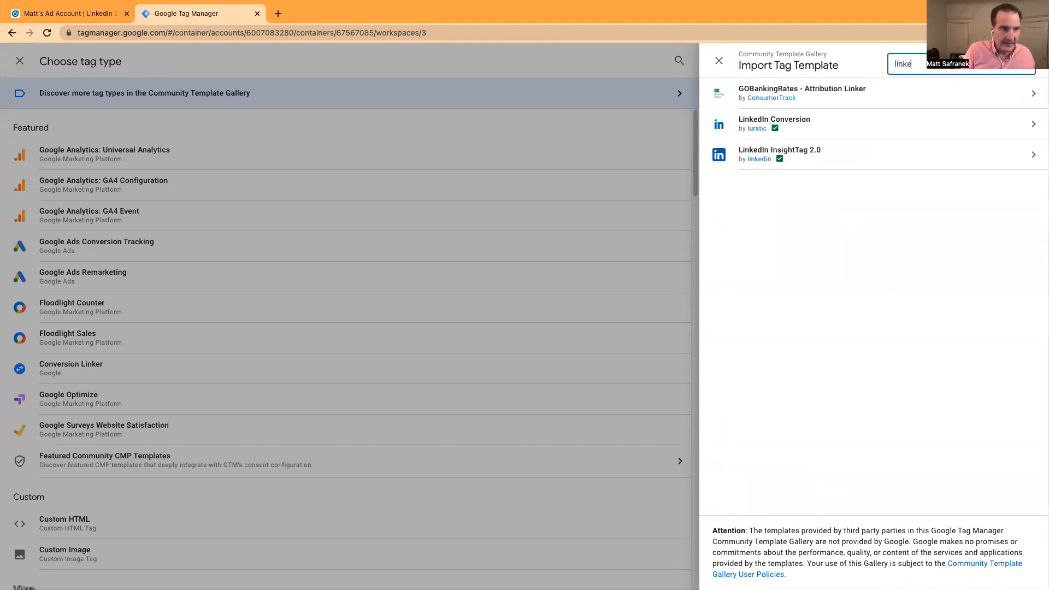
text(din)
mouse_move(779, 128)
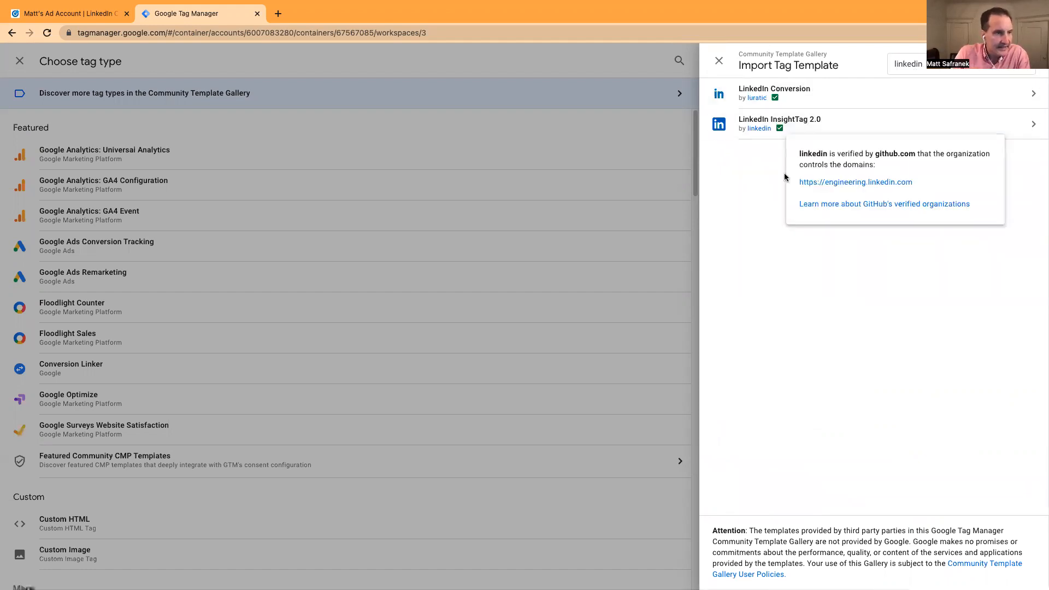
click(802, 127)
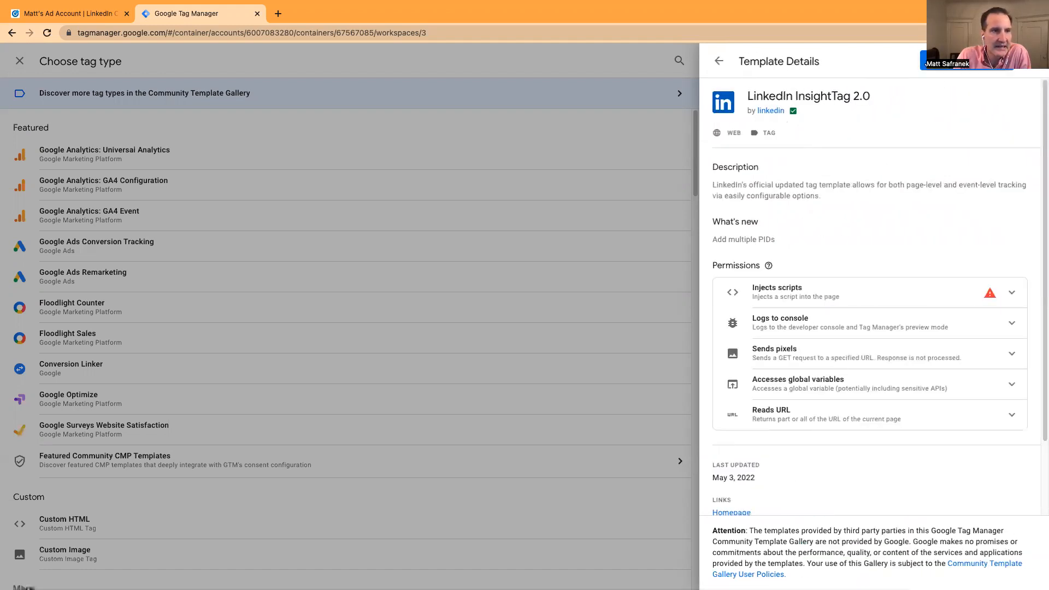
click(923, 64)
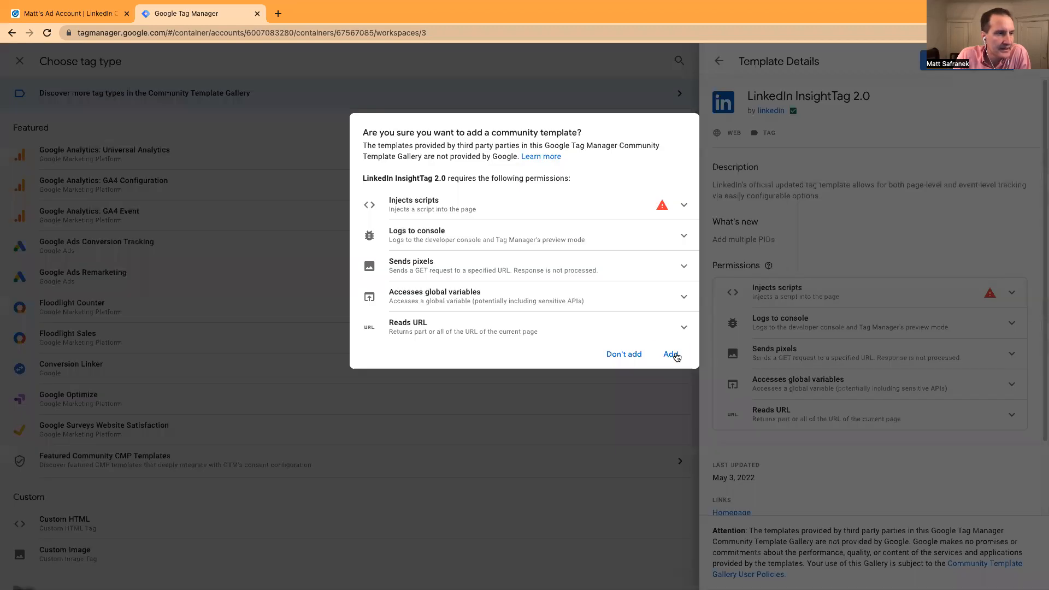
click(670, 355)
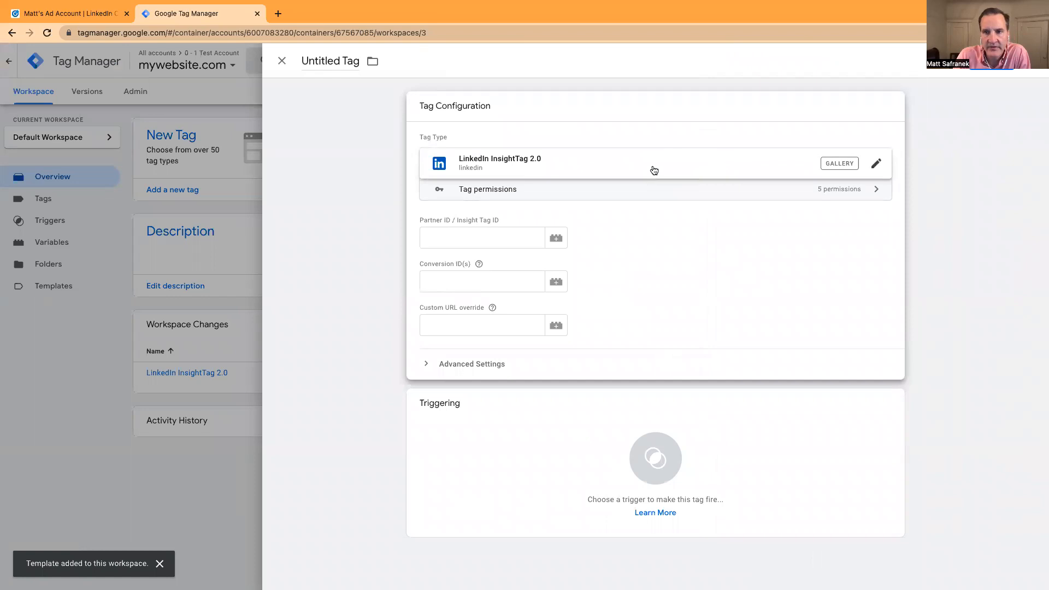
Paste the copied partner ID into the tag's Partner ID / Insight Tag ID field.
click(487, 234)
right_click(488, 238)
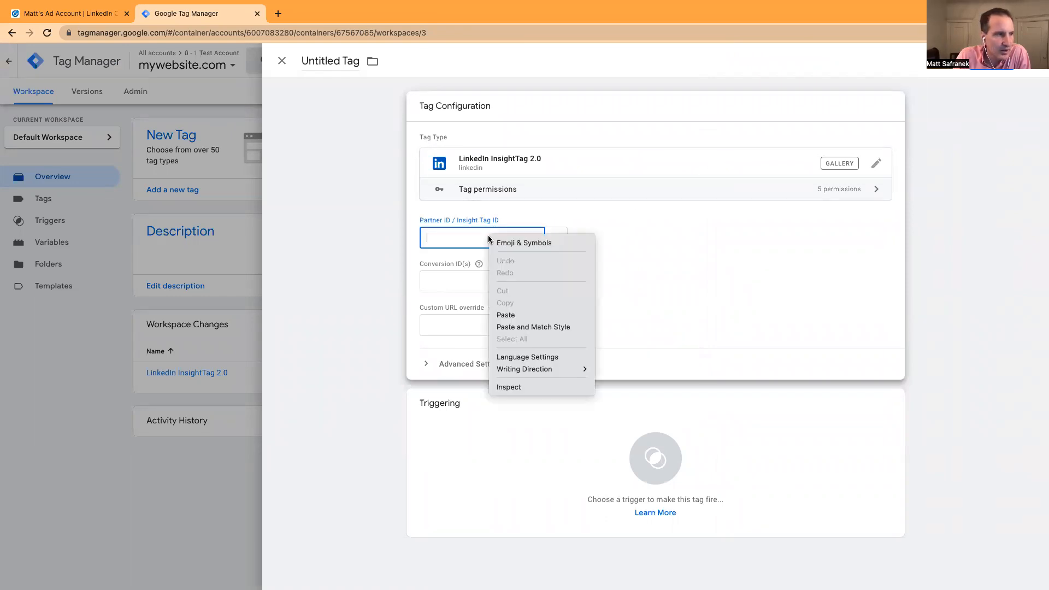
click(526, 321)
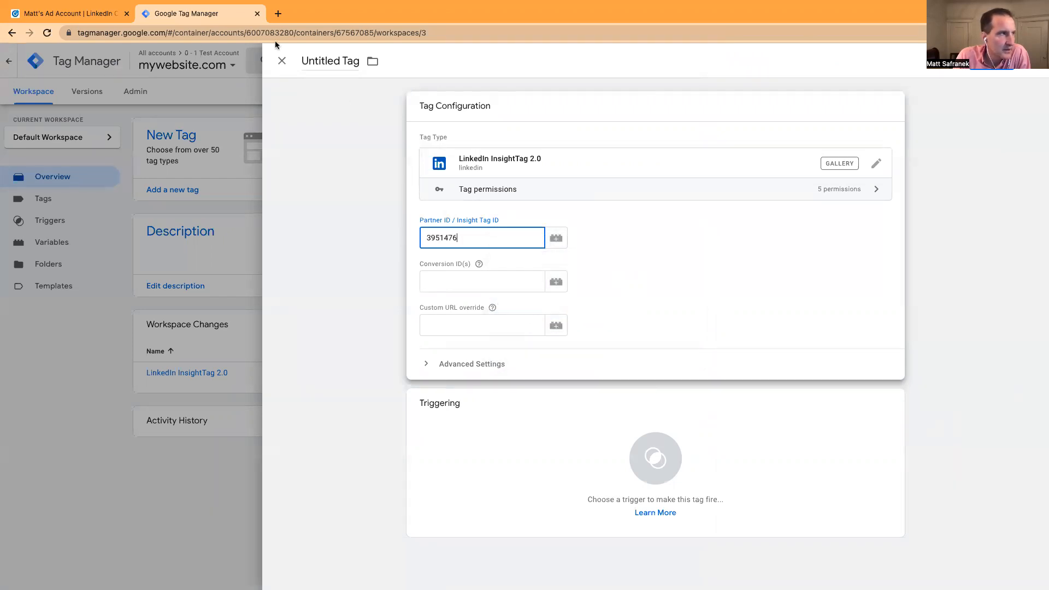
Copy the Google Tag Manager conversion ID from LinkedIn Campaign Manager and paste it into the tag's Conversion ID(s) field.
click(76, 16)
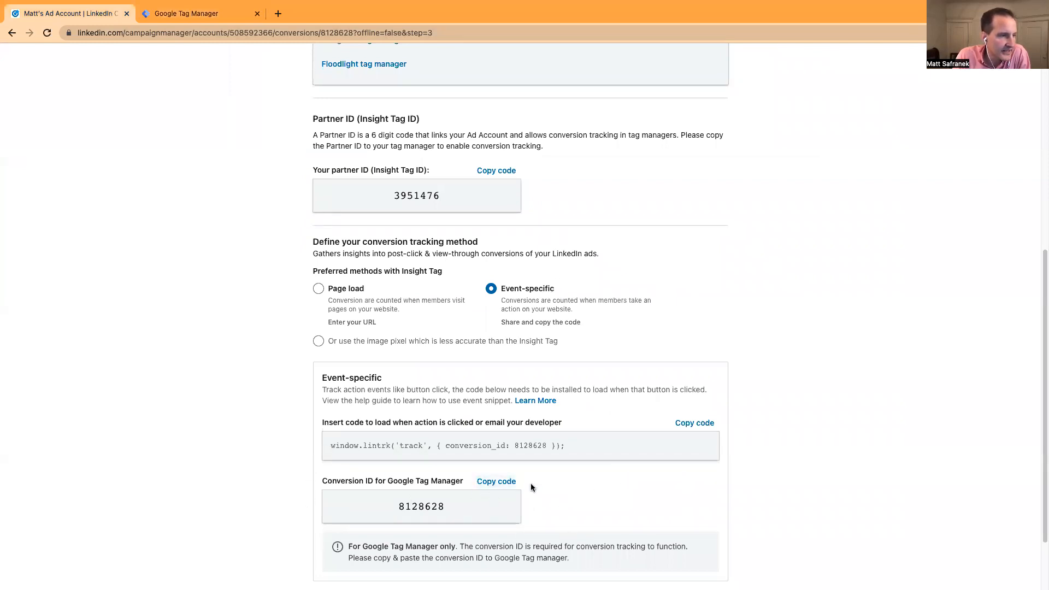
click(507, 482)
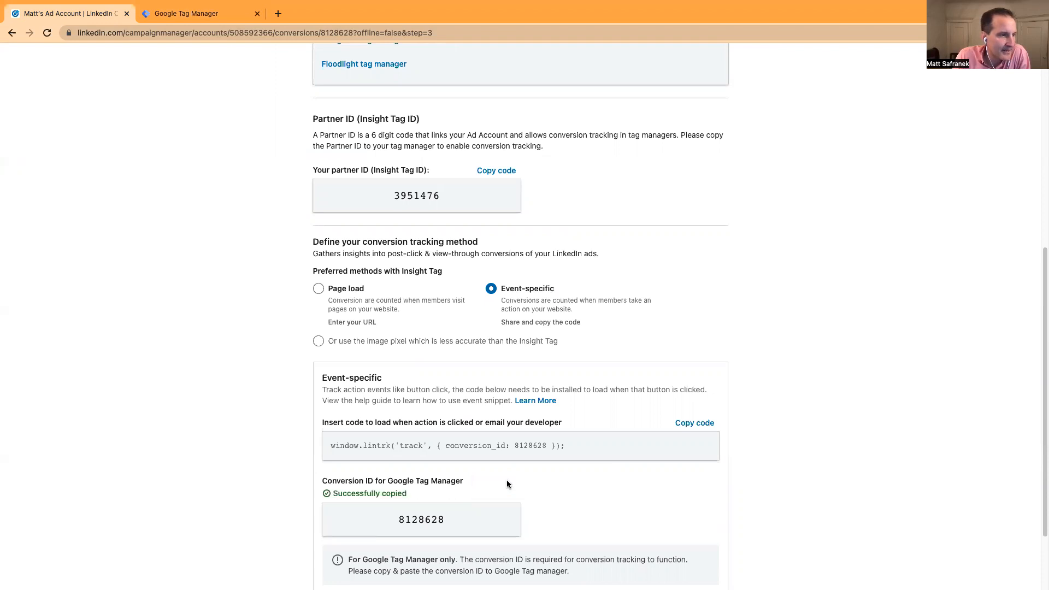
click(188, 14)
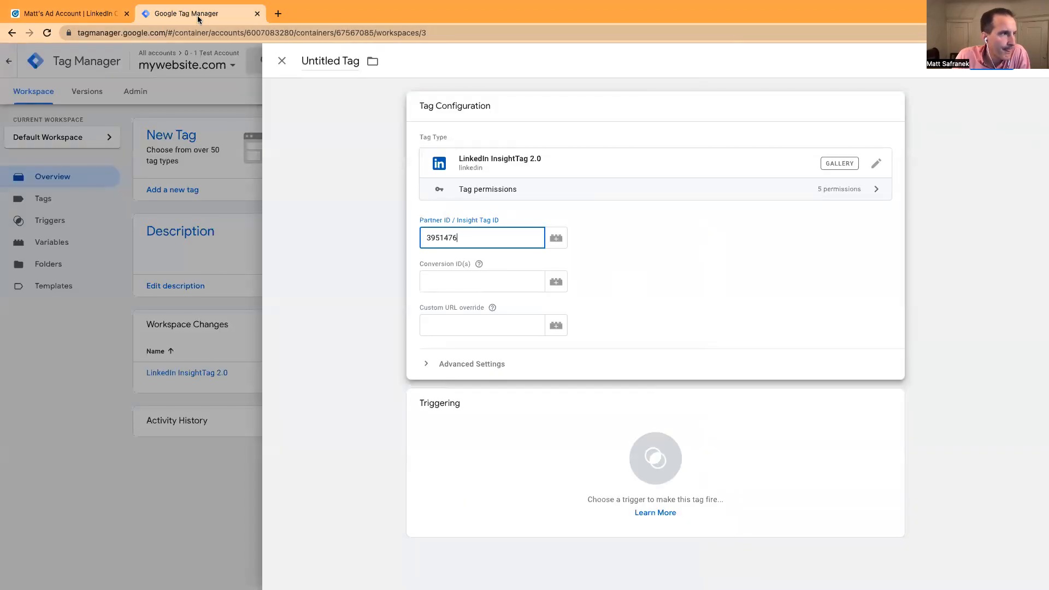
click(451, 288)
right_click(451, 282)
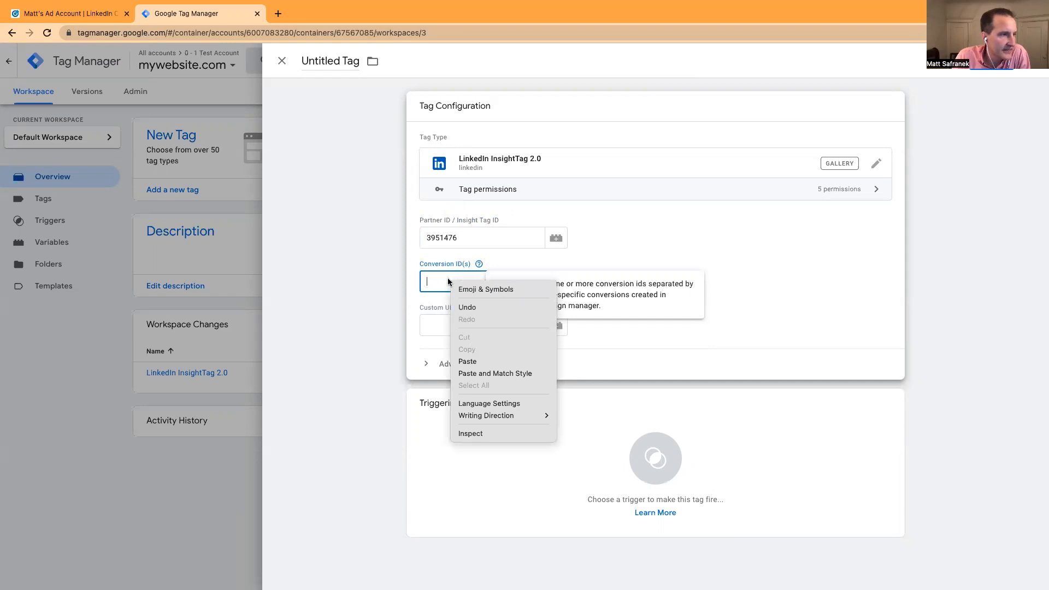
click(480, 363)
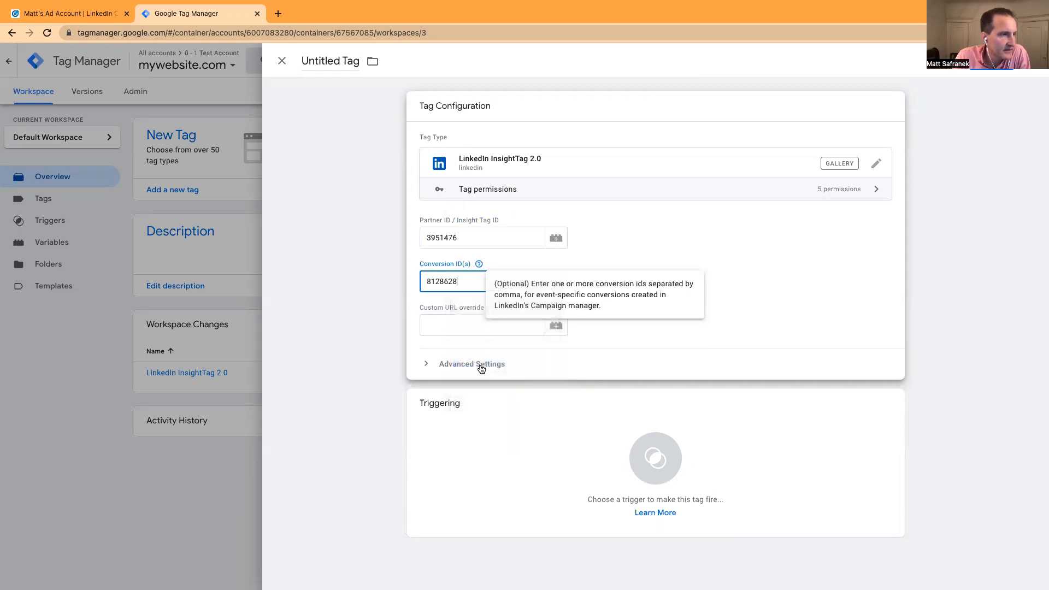
click(706, 280)
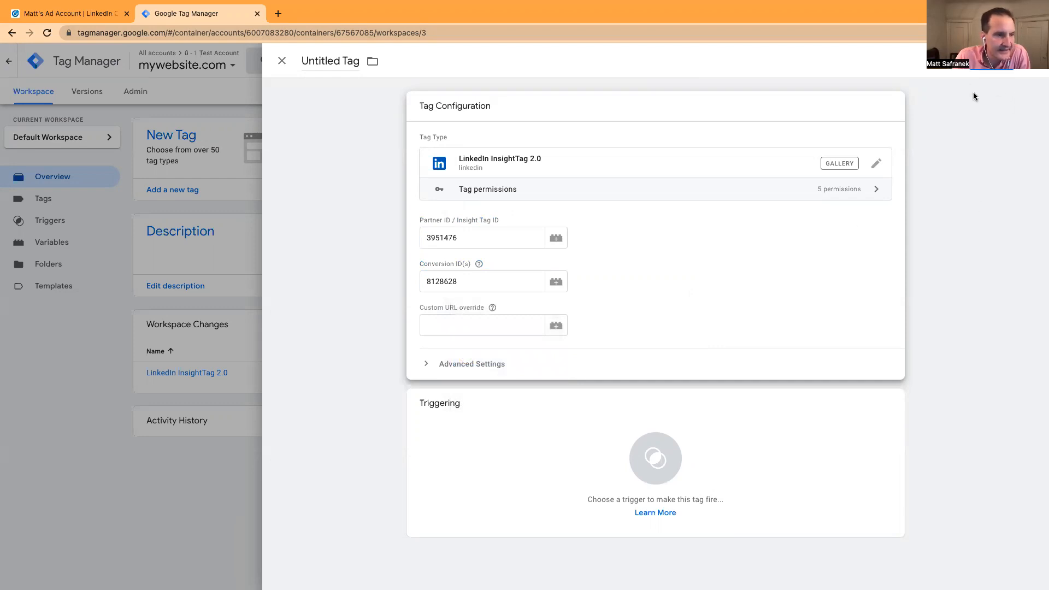
Add a new YouTube Video trigger to the tag with its default capture options for all videos, and save it as YouTube Video.
click(662, 467)
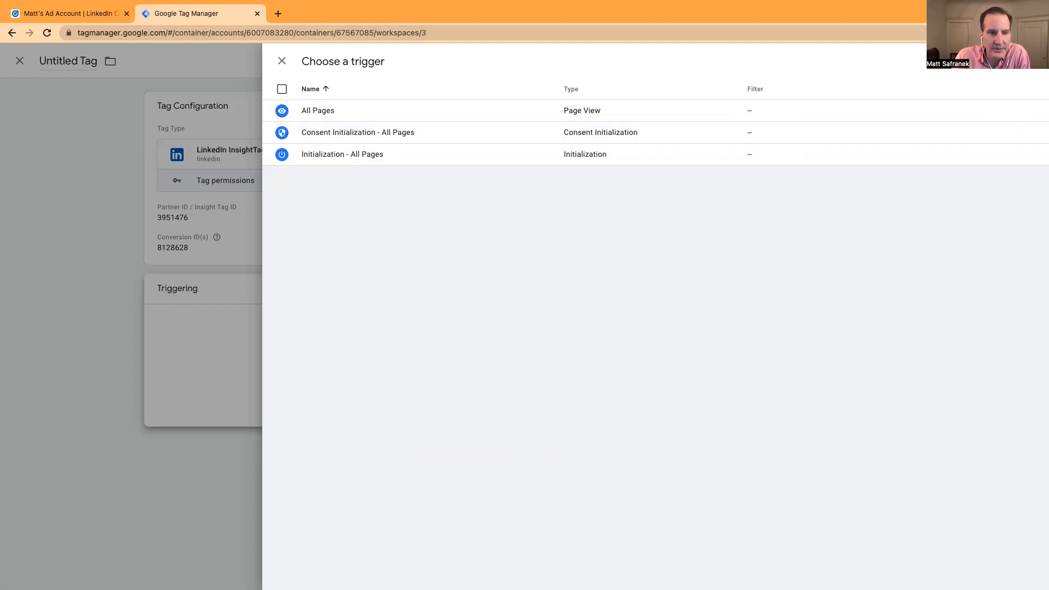
click(1028, 61)
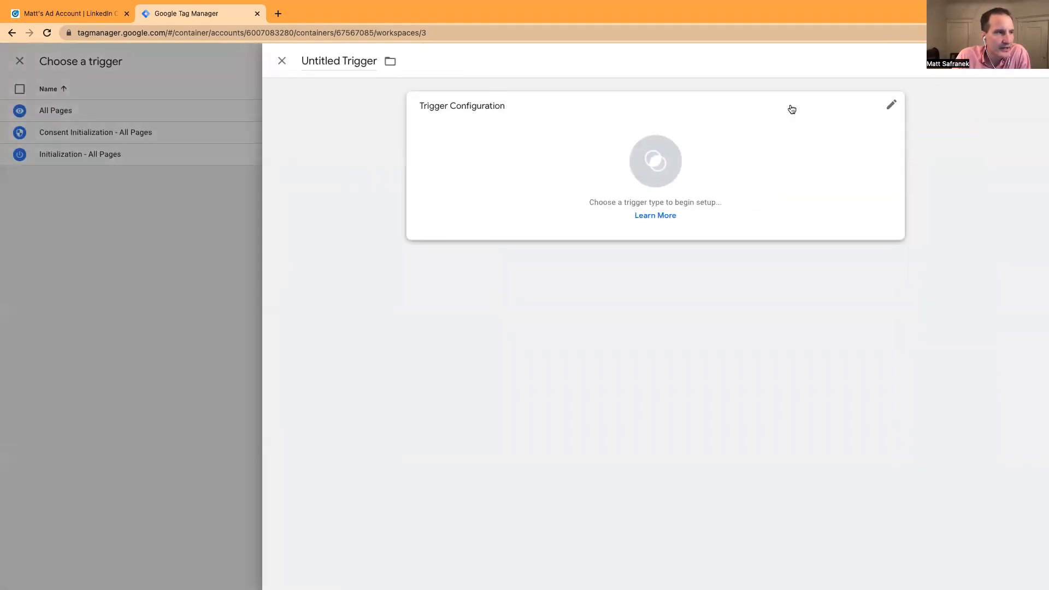
click(655, 162)
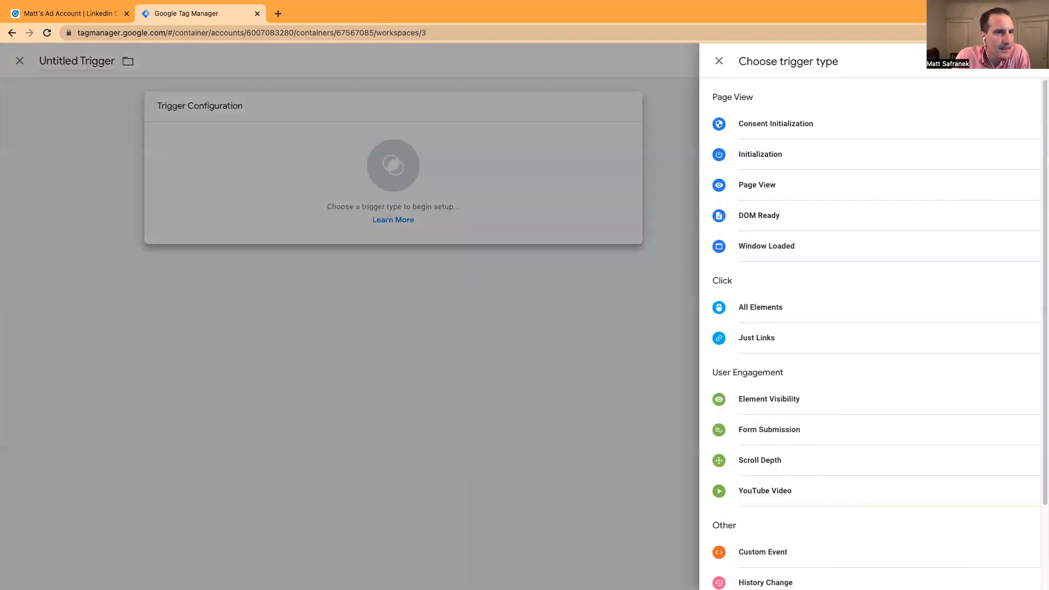
scroll(979, 137, down, 3)
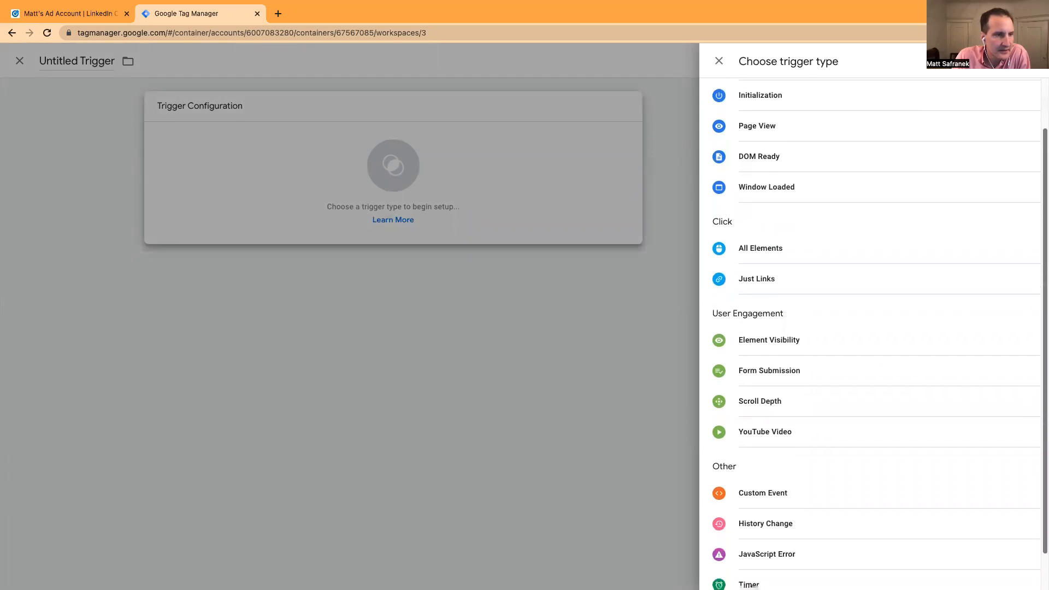
scroll(874, 333, down, 1)
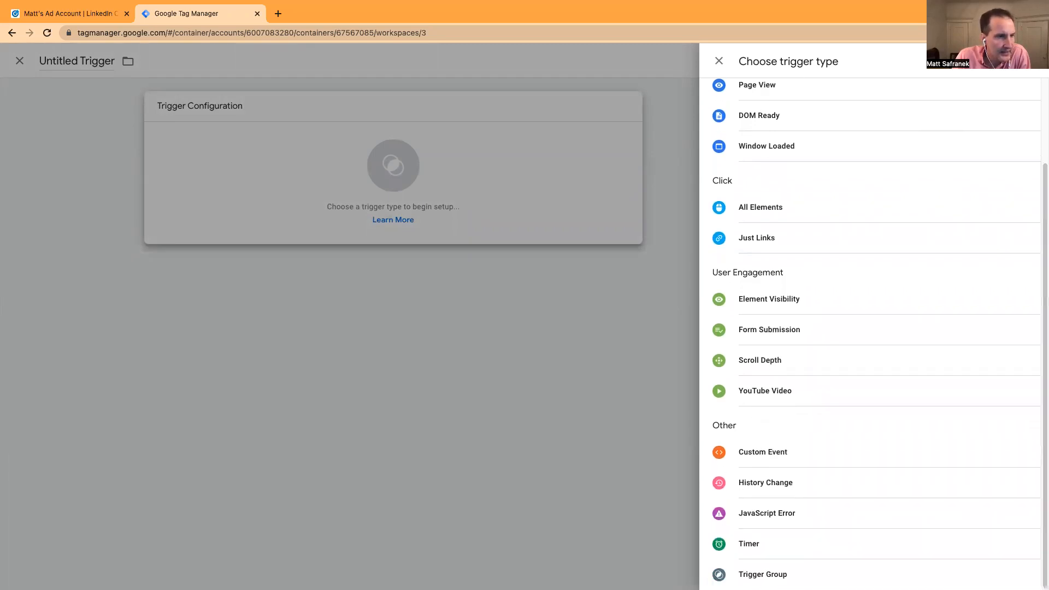
click(774, 395)
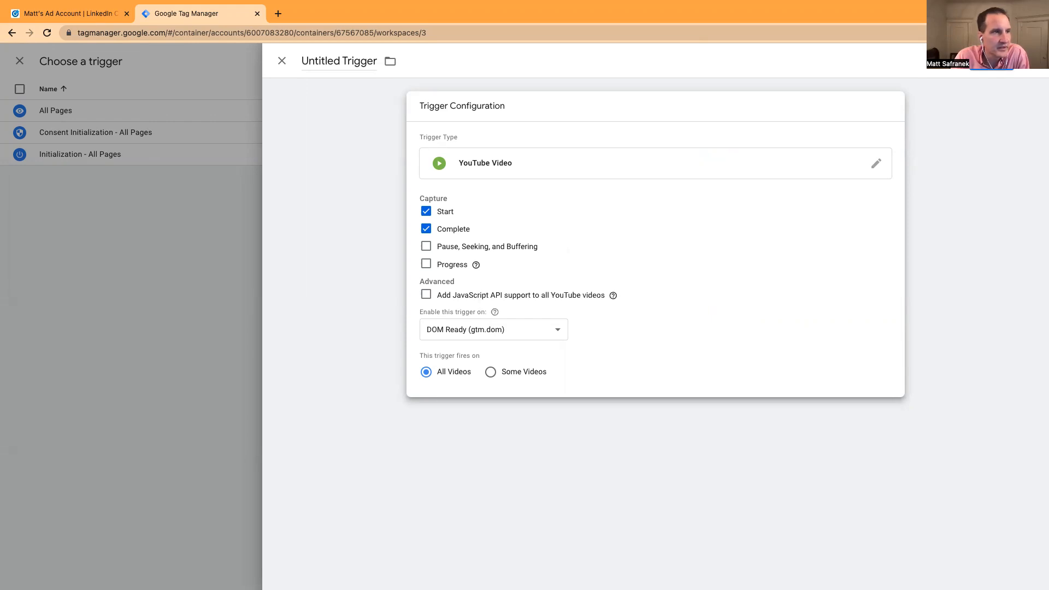
click(991, 61)
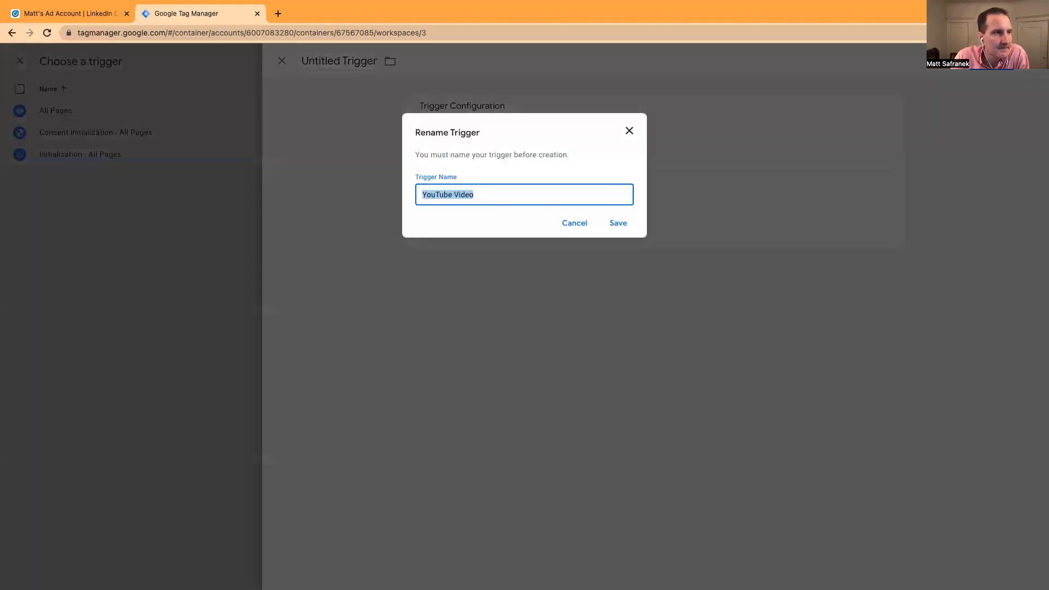
click(623, 228)
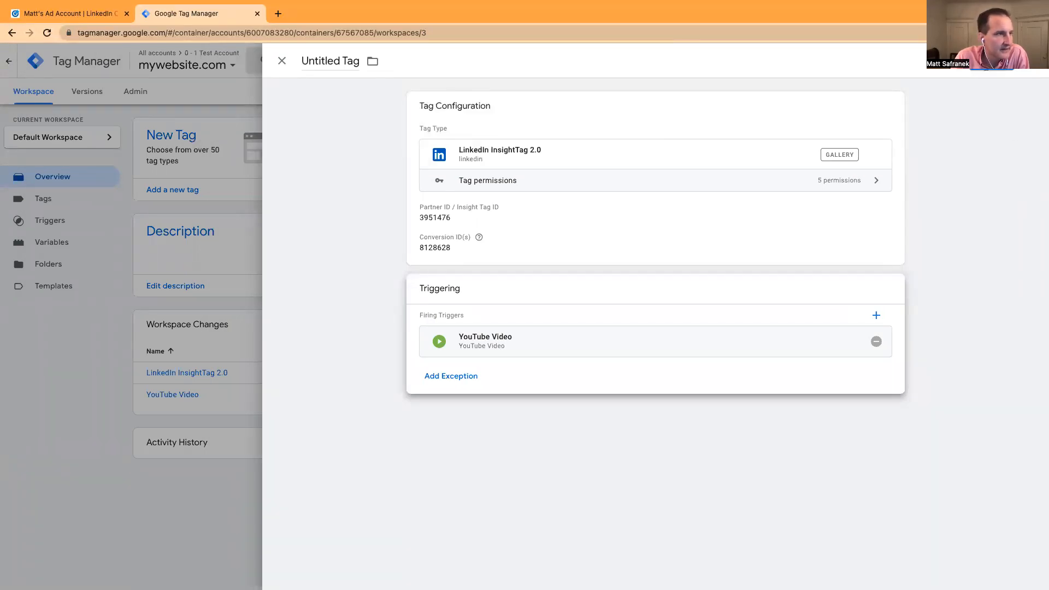
Save the new tag under the suggested name LinkedIn InsightTag 2.0.
click(991, 65)
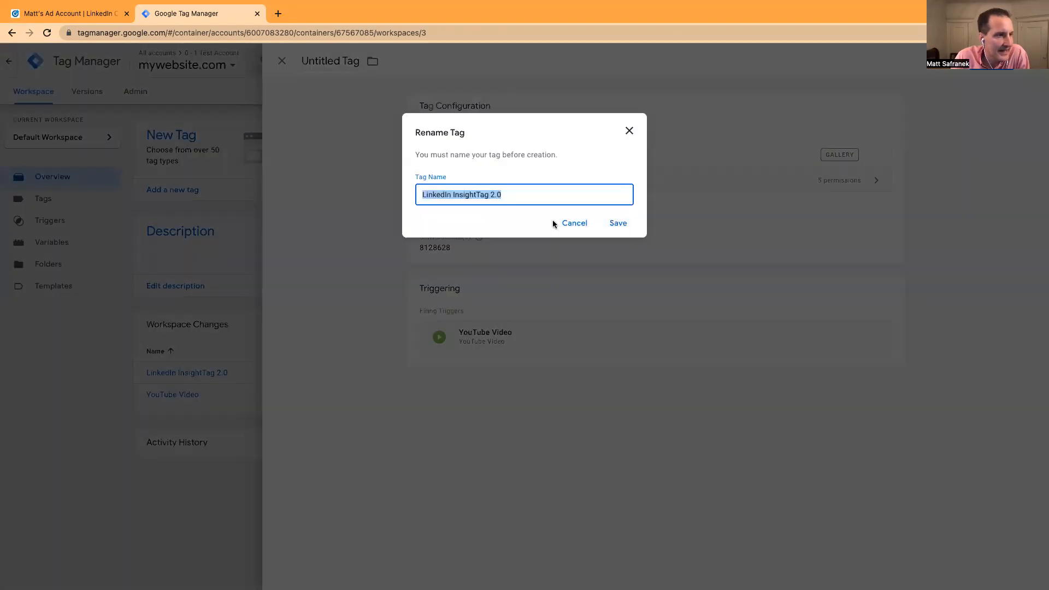
click(617, 223)
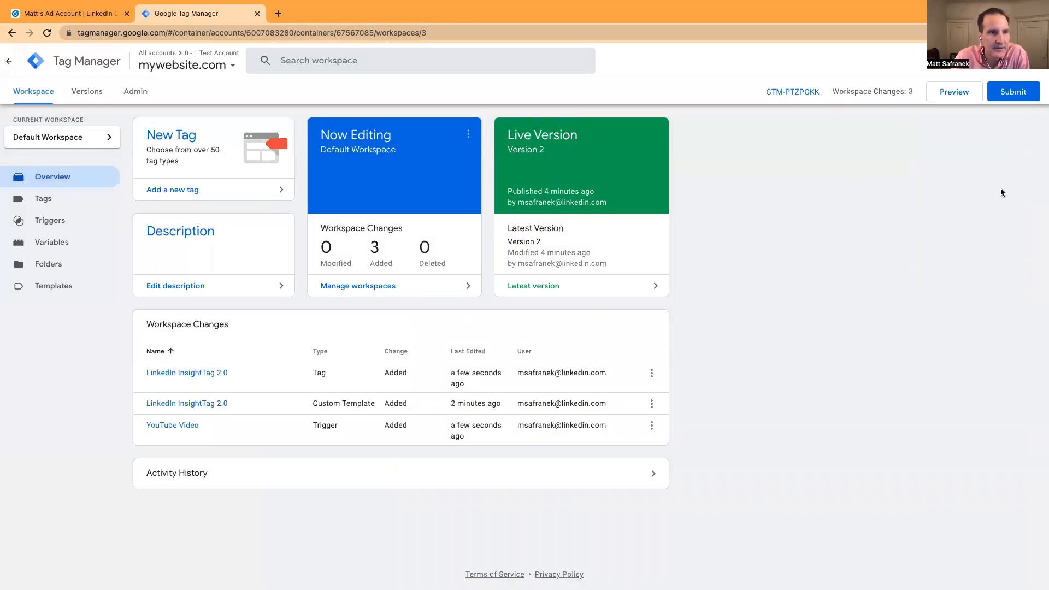
Submit the workspace changes and publish them to the Live environment, skipping the version name and description.
click(1019, 93)
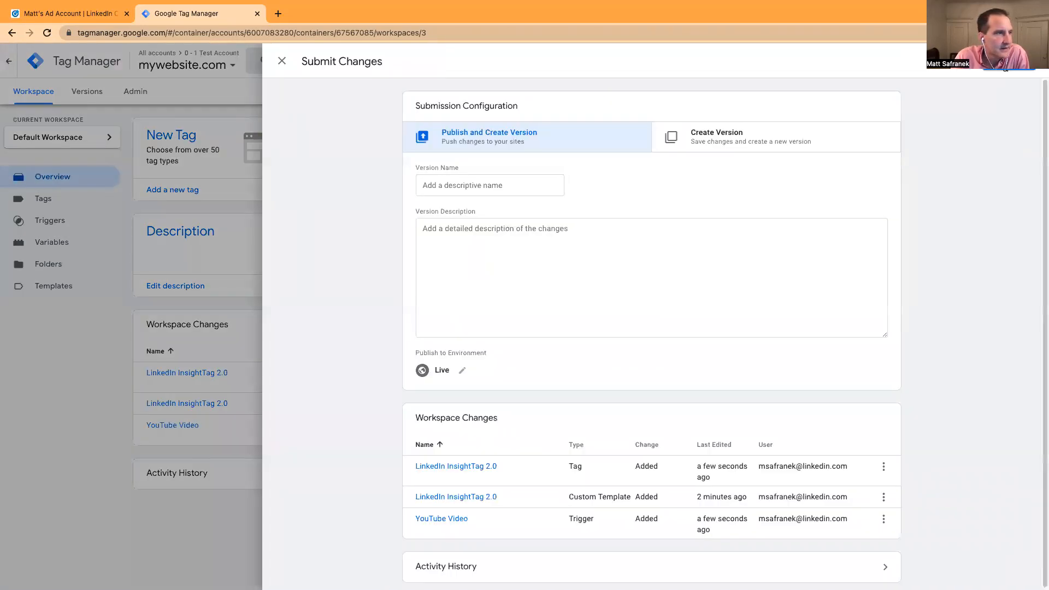
click(1005, 68)
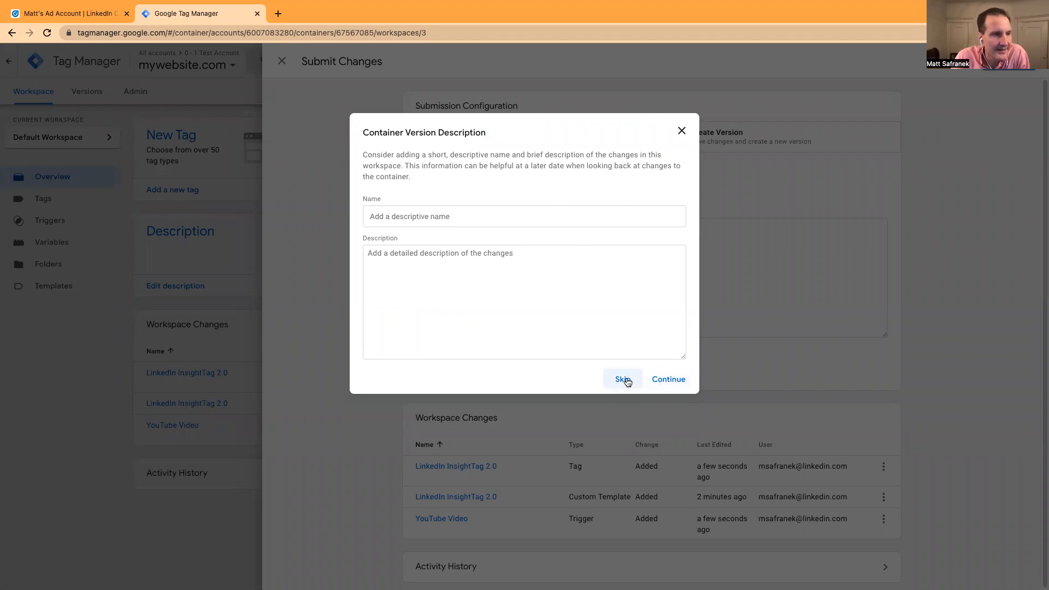
click(623, 379)
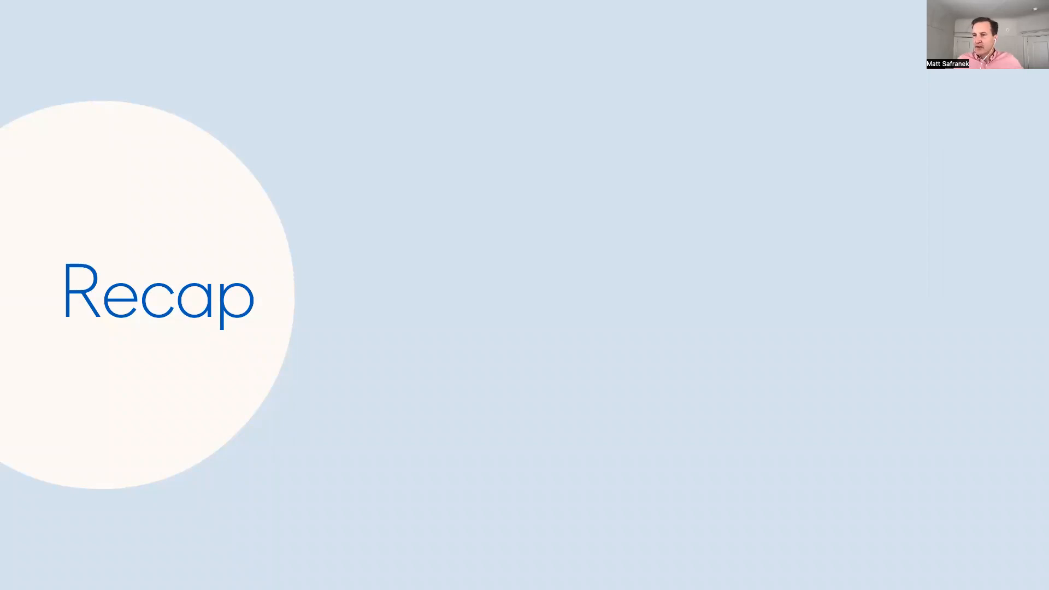
key(Right)
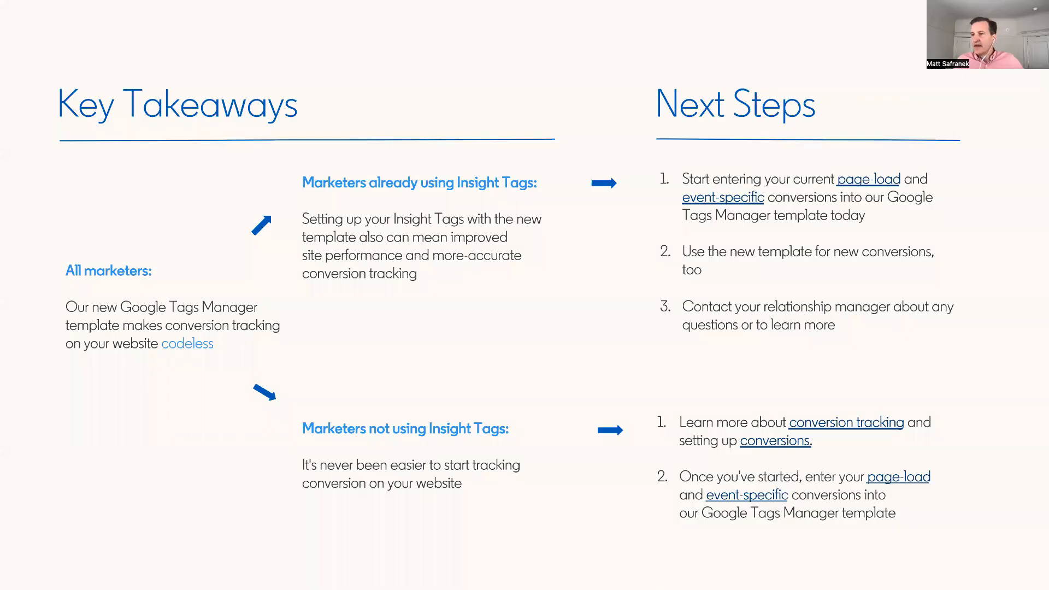